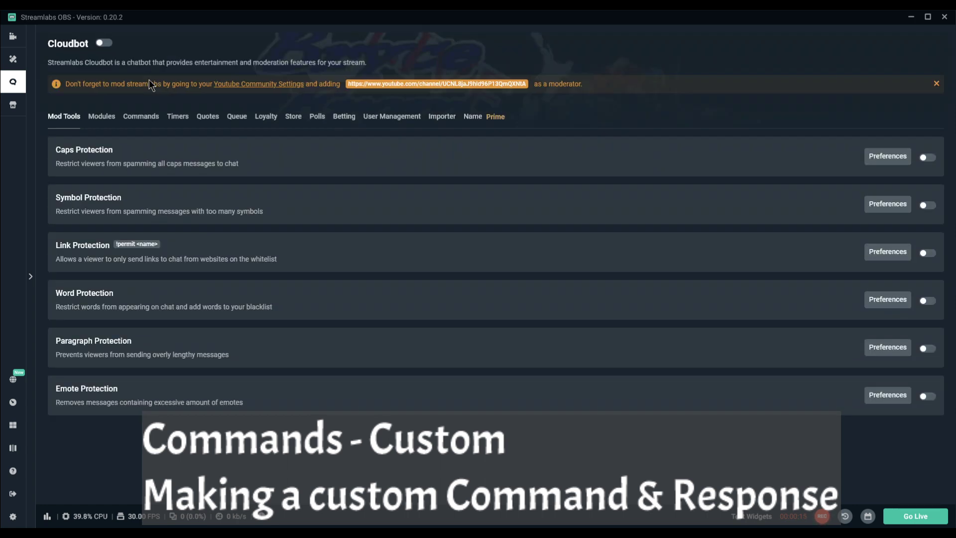
- Open the custom commands list and review the !end and !start commands with their permissions
left_click(142, 117)
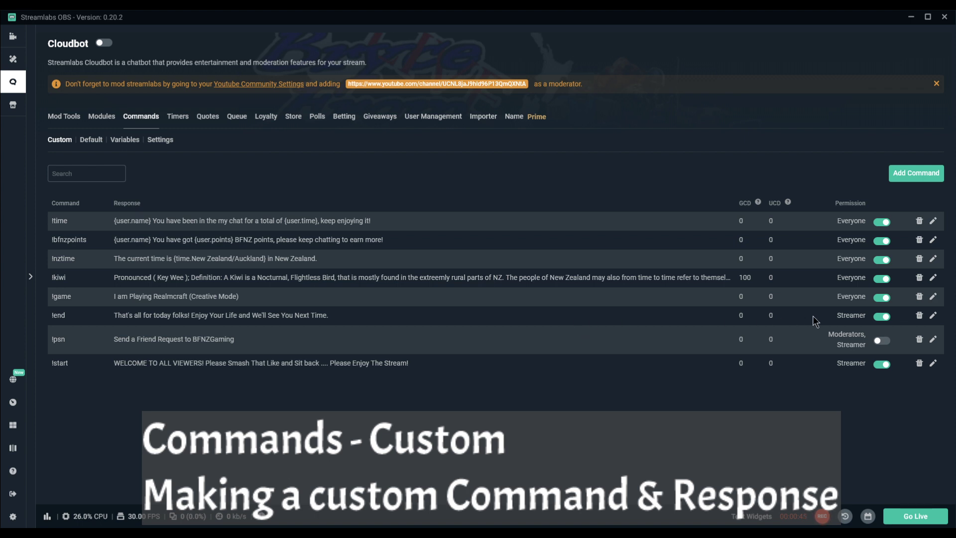
left_click_drag(860, 315, 682, 320)
left_click_drag(419, 318, 273, 317)
left_click_drag(321, 366, 882, 372)
left_click(847, 367)
- Set the global cooldown of the !kiwi command to 300 and save the change
mouse_move(758, 202)
left_click(932, 278)
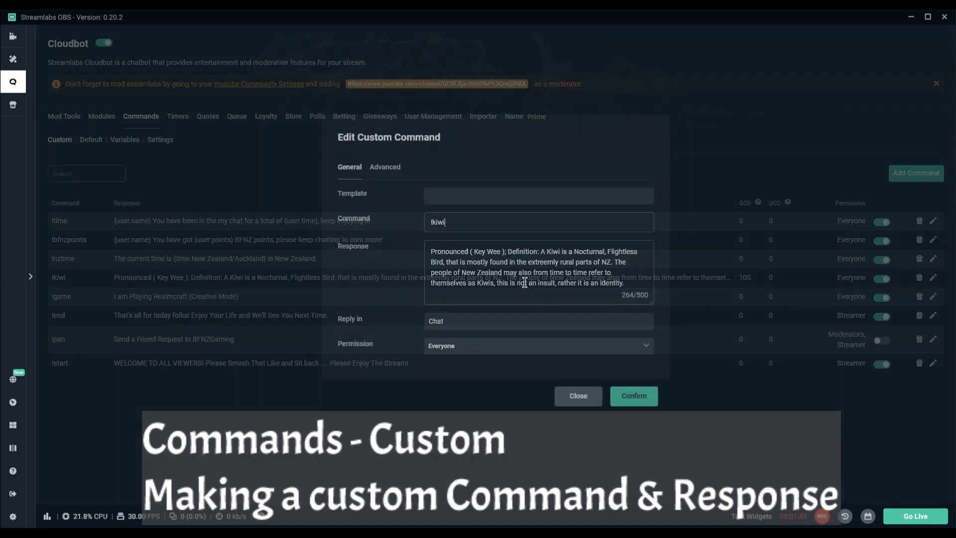
left_click(376, 170)
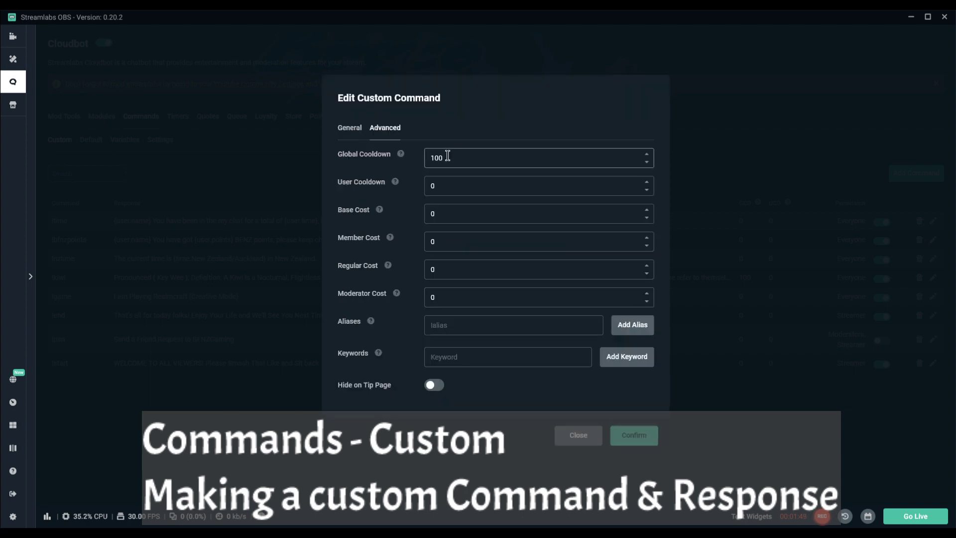
double_click(447, 155)
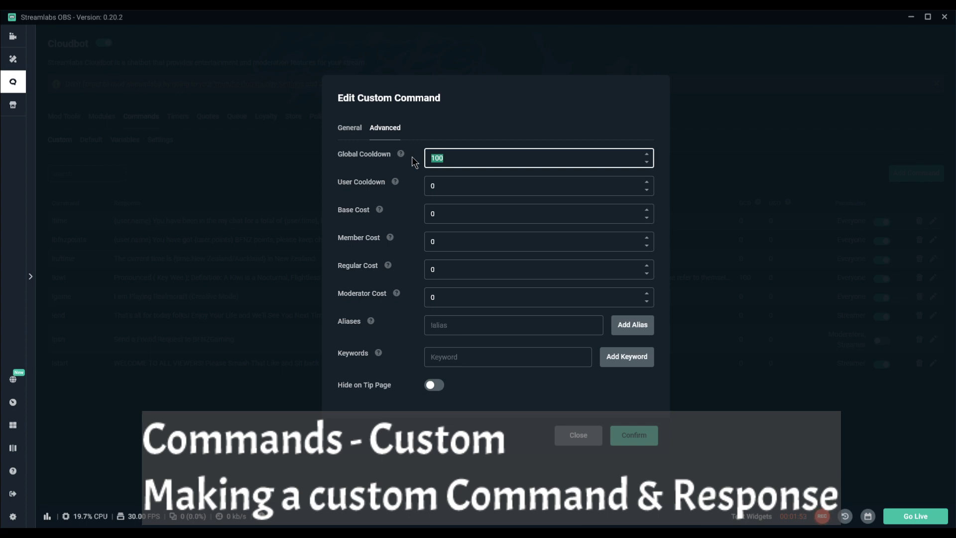
type("300")
left_click(634, 436)
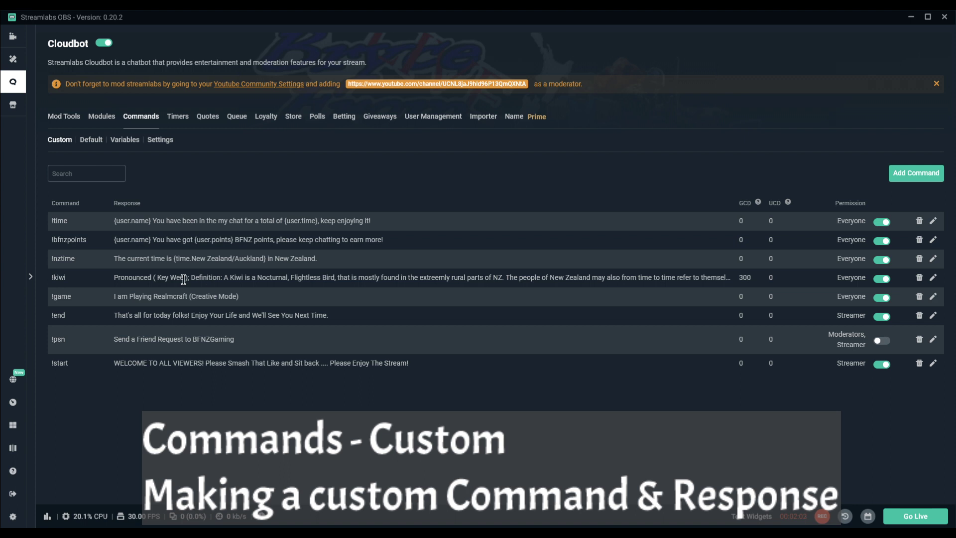
- Review the !kiwi command's name, response text and cooldown in the list
left_click_drag(183, 280, 784, 284)
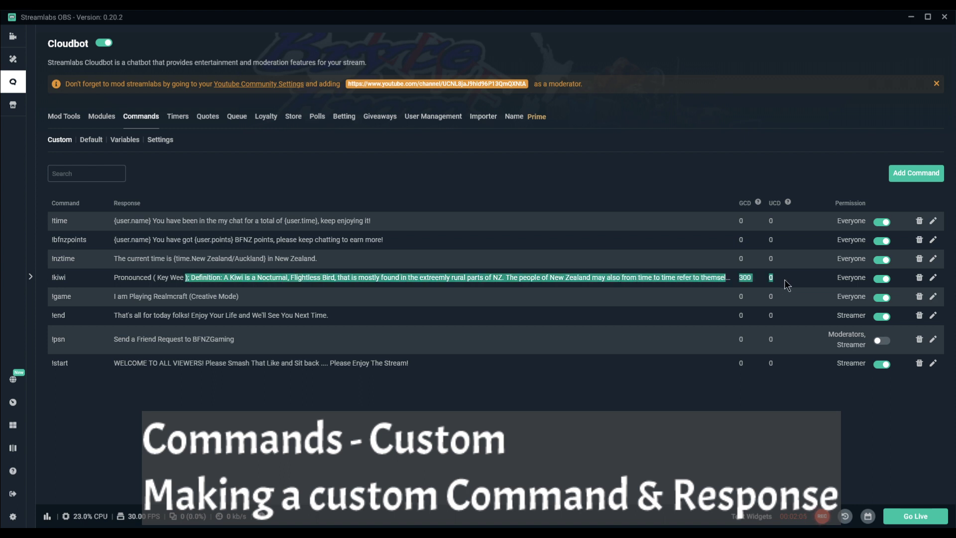
left_click(643, 280)
left_click_drag(447, 277, 608, 279)
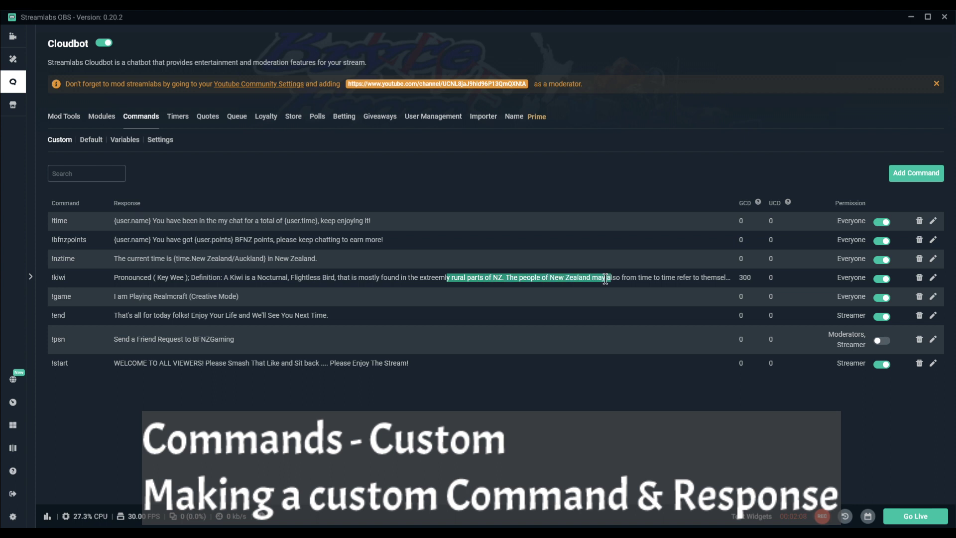
left_click(501, 279)
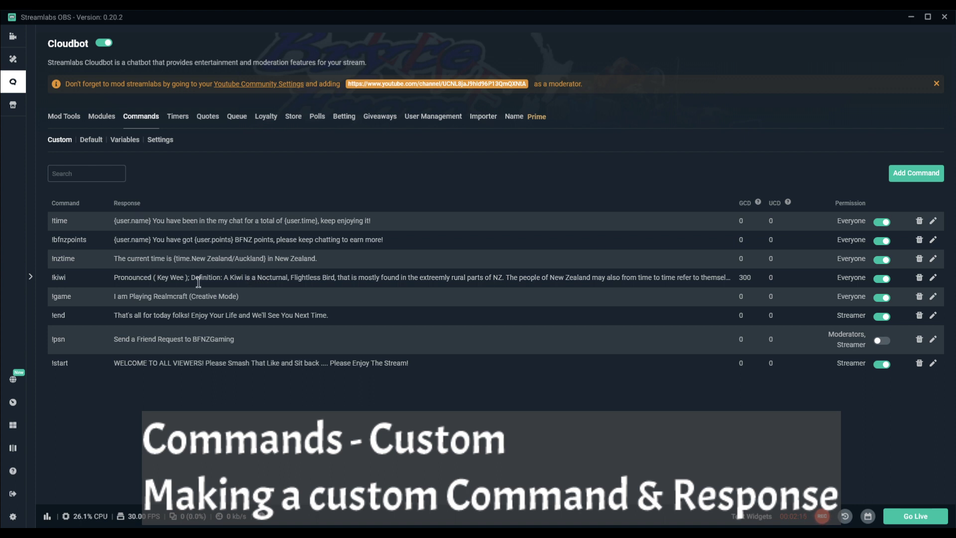
double_click(60, 280)
left_click(57, 279)
left_click(62, 279)
- Disable the !game command
left_click(880, 297)
- Edit the !time command's response, adding "hours" after {user.time}, and save it
left_click_drag(112, 221, 285, 221)
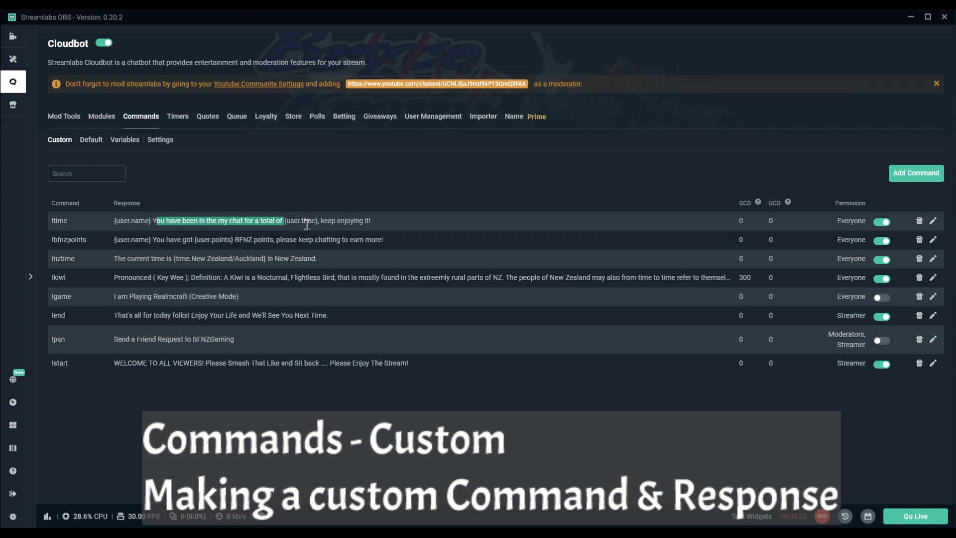
left_click(306, 224)
left_click_drag(312, 221, 280, 221)
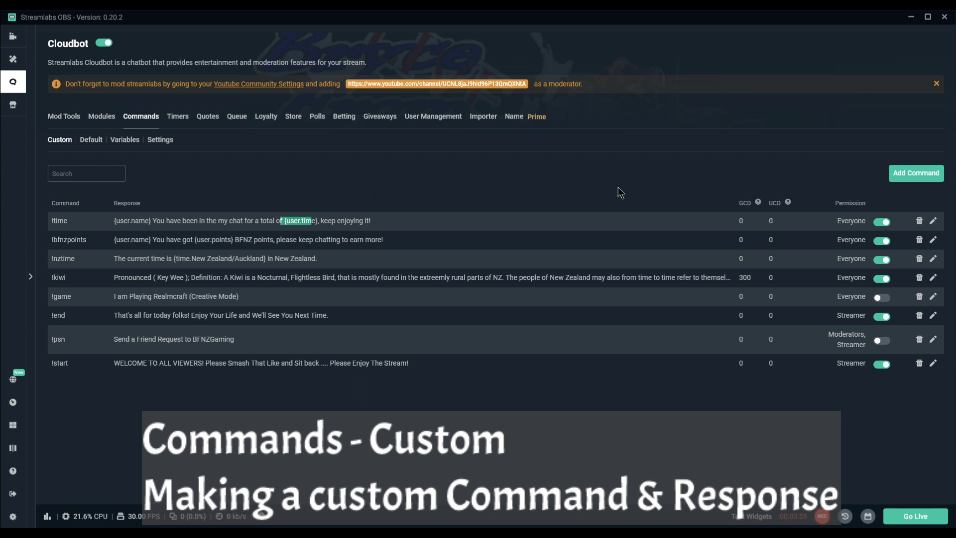
left_click(933, 221)
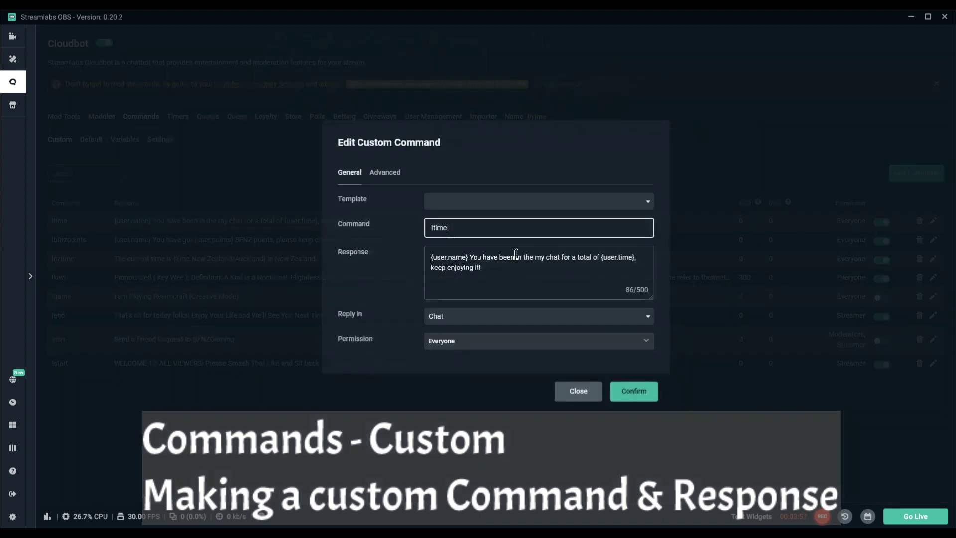
left_click(636, 256)
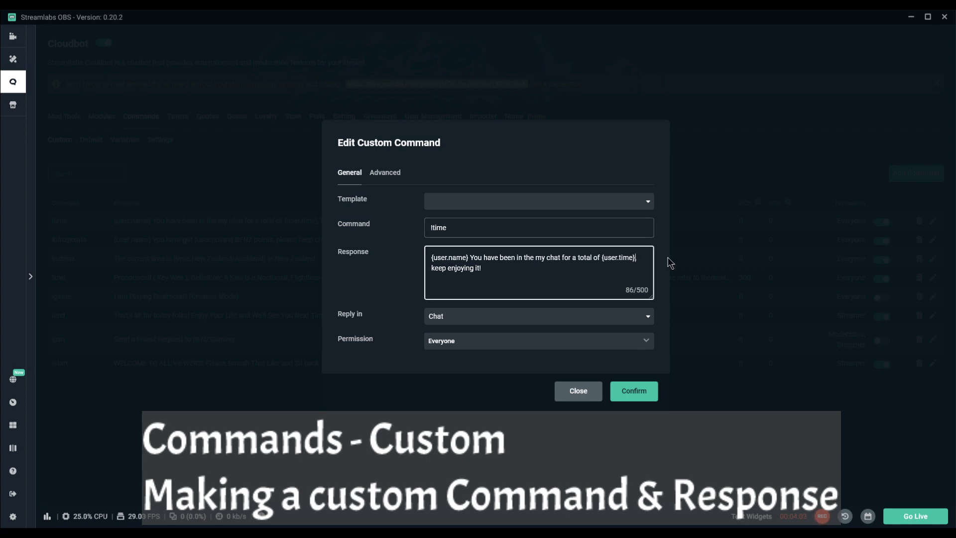
type("hoursd")
key("BackSpace")
left_click(625, 396)
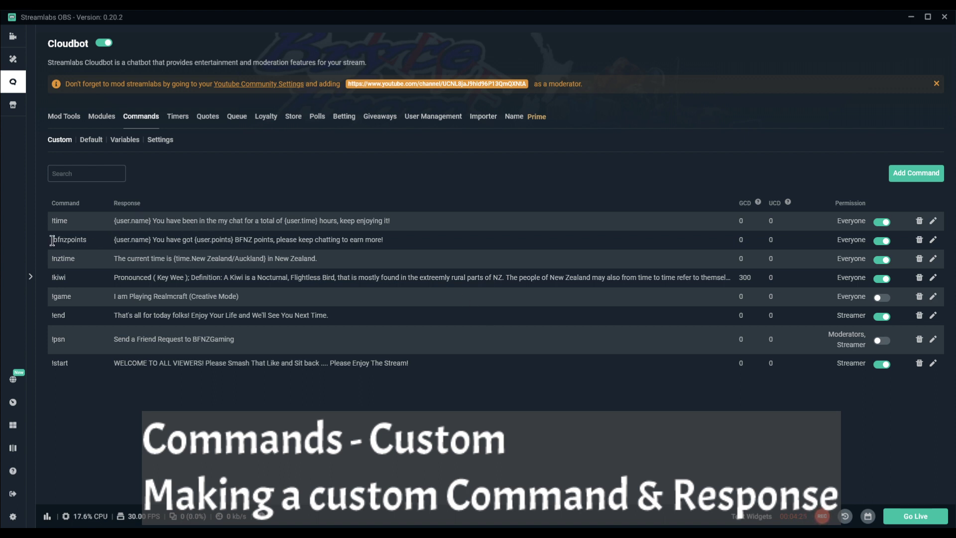
- Review the !bfnzpoints command's response, including its points variable and the request to keep chatting
left_click_drag(51, 241, 382, 242)
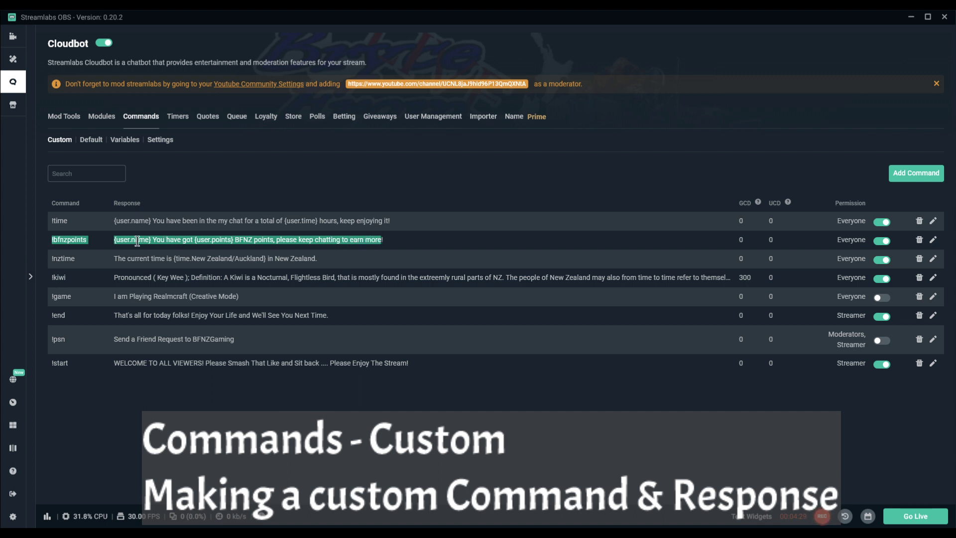
left_click(218, 240)
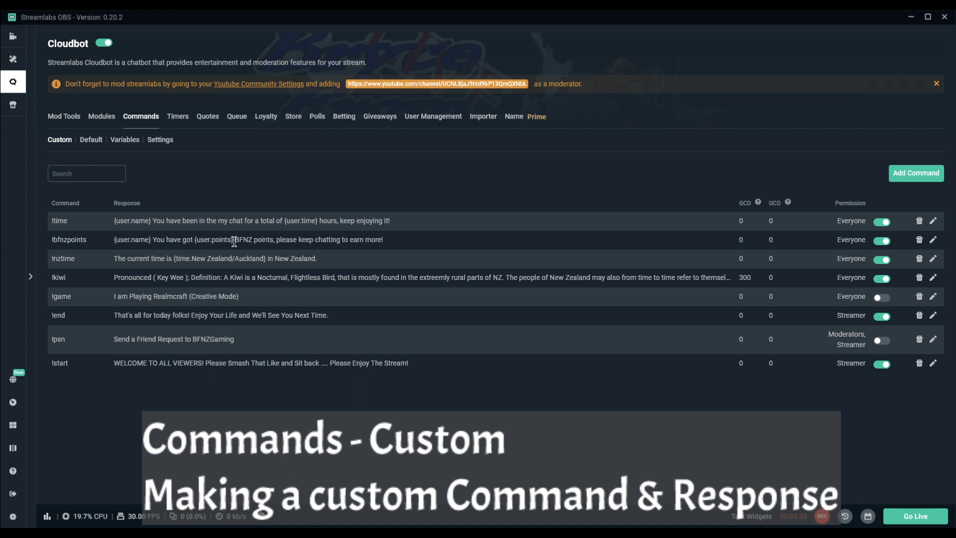
left_click_drag(234, 241, 273, 242)
left_click(246, 243)
left_click_drag(282, 240, 391, 240)
left_click(287, 256)
- Review the responses of the !nztime, !game and !end commands
left_click_drag(131, 260, 268, 260)
left_click(207, 259)
left_click(285, 261)
left_click_drag(113, 295, 242, 303)
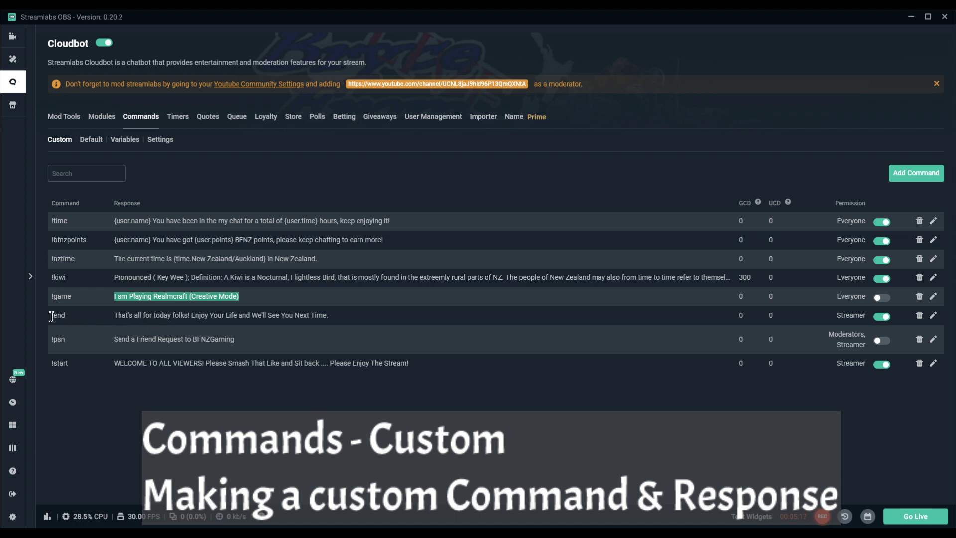
left_click_drag(53, 316, 327, 316)
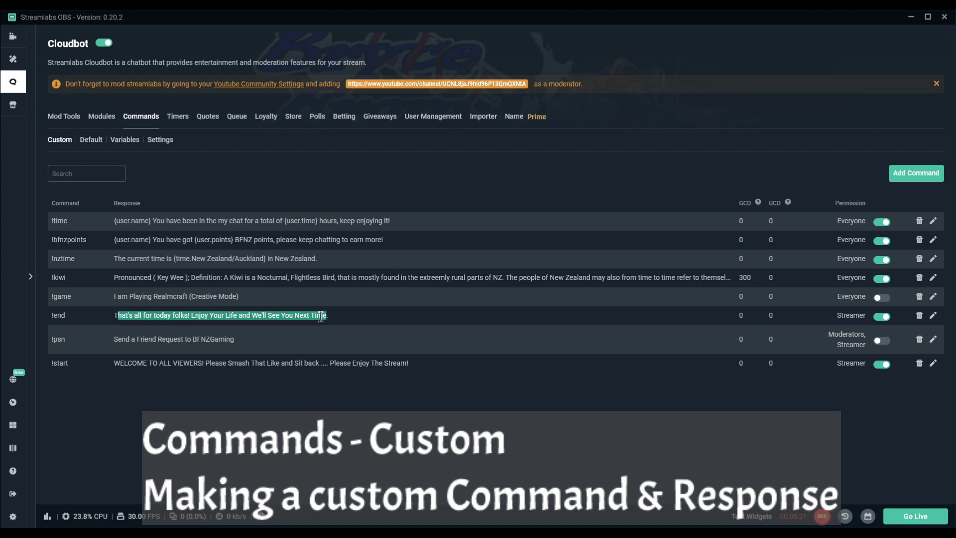
left_click(265, 320)
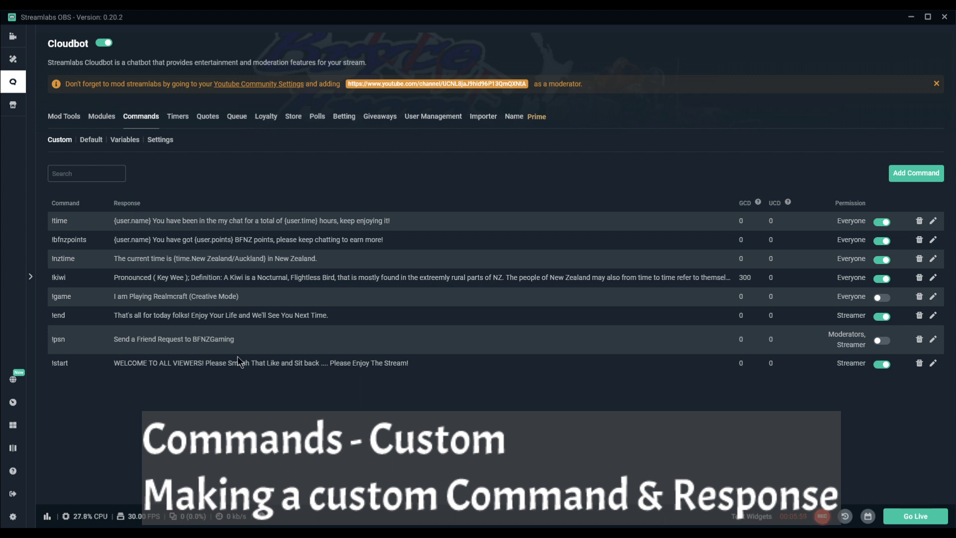
- Review the !psn and !start commands together with their responses
left_click_drag(52, 340, 220, 345)
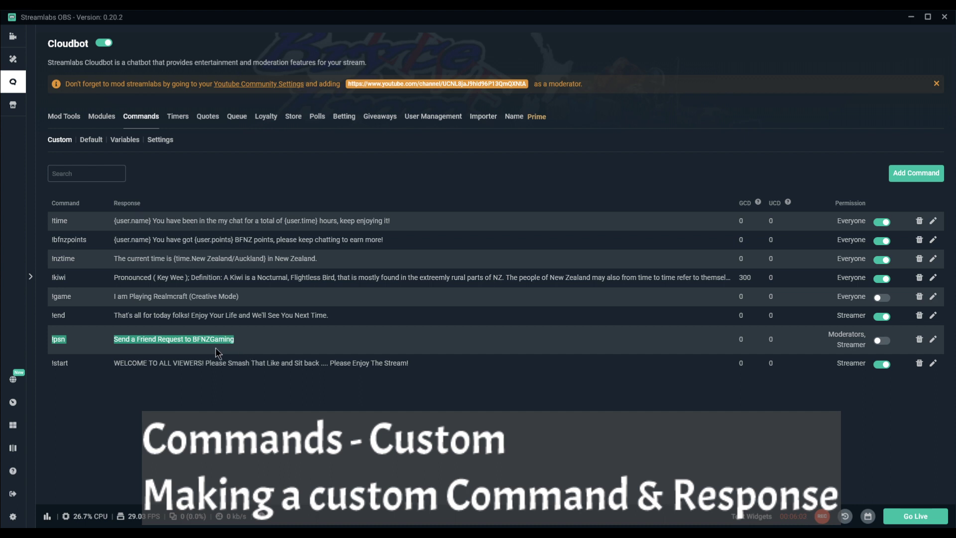
left_click(197, 344)
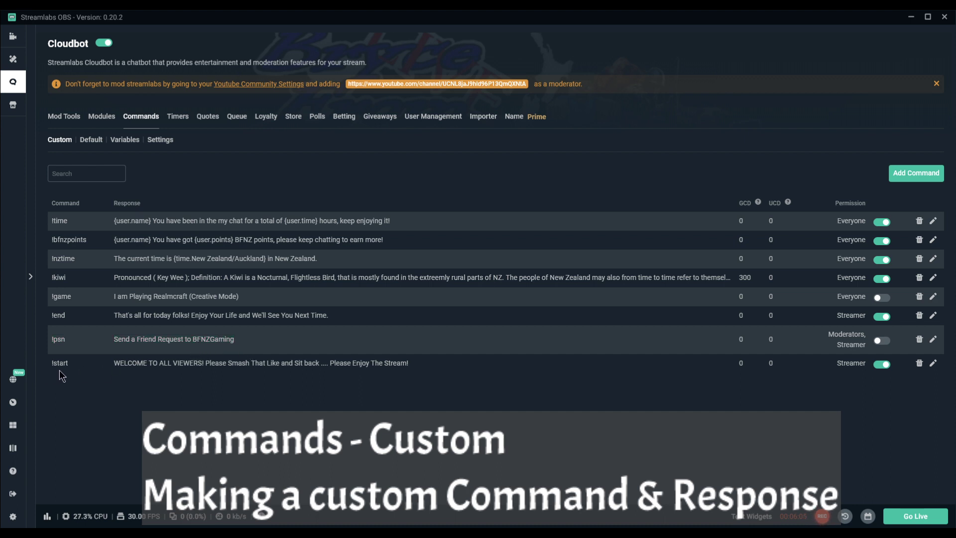
left_click_drag(52, 363, 412, 369)
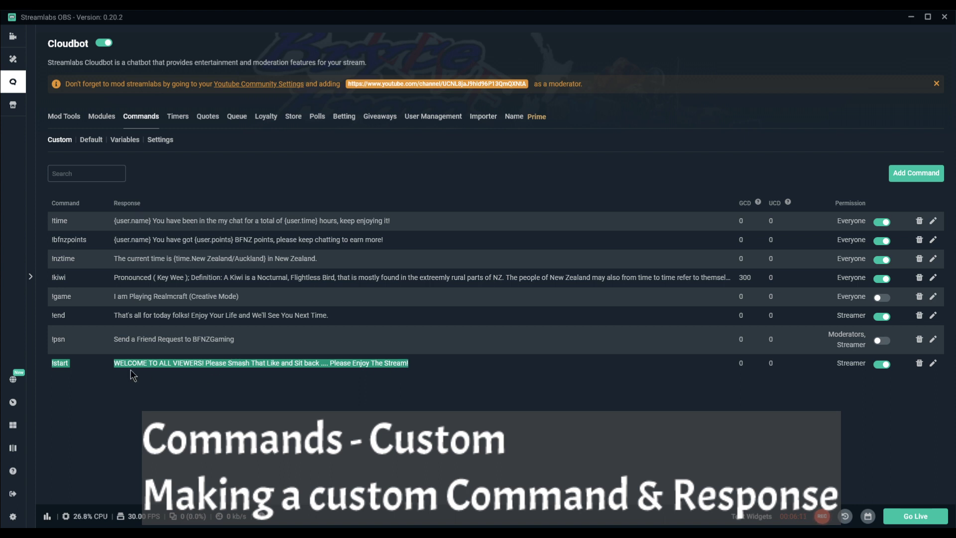
left_click(105, 366)
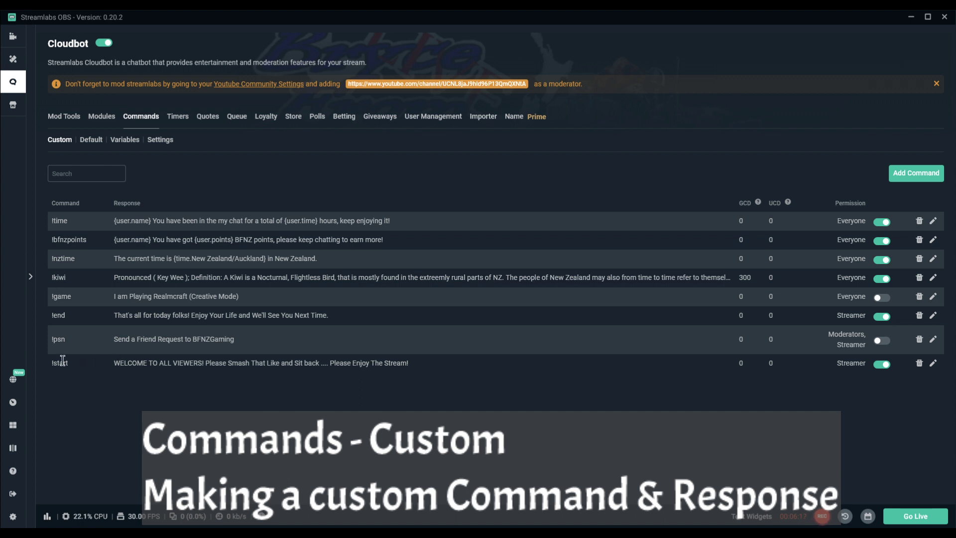
left_click_drag(52, 363, 445, 374)
left_click(337, 366)
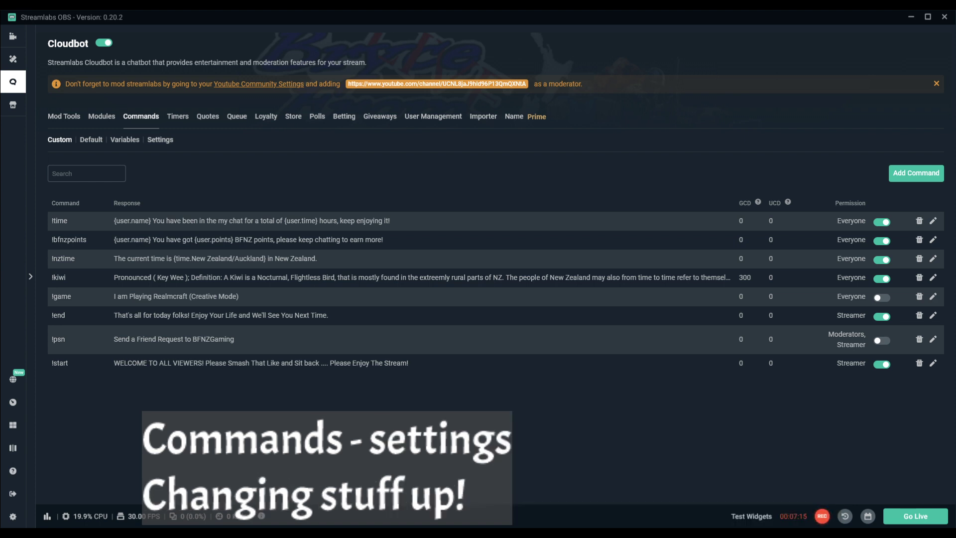
- Open the command settings and review the default cost and permission messages
left_click(160, 139)
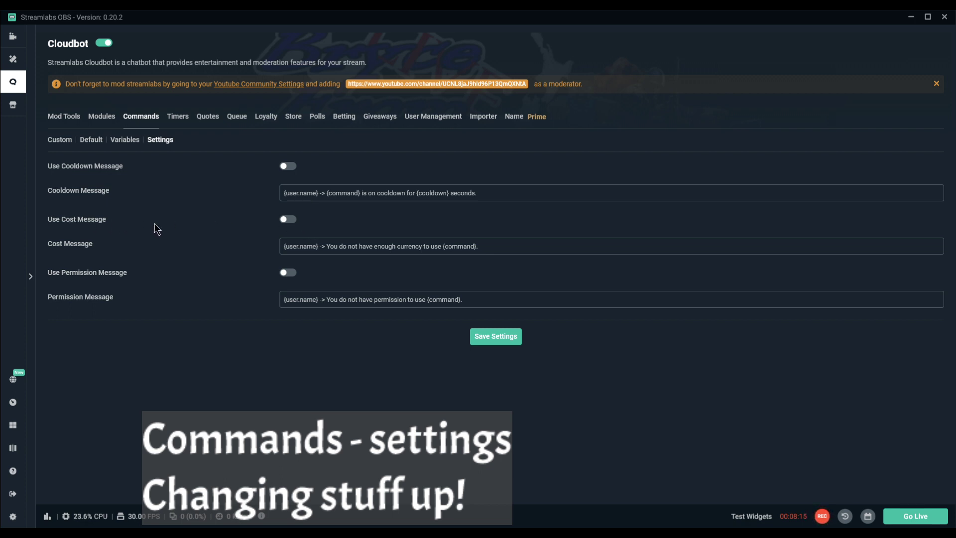
left_click_drag(54, 222, 214, 232)
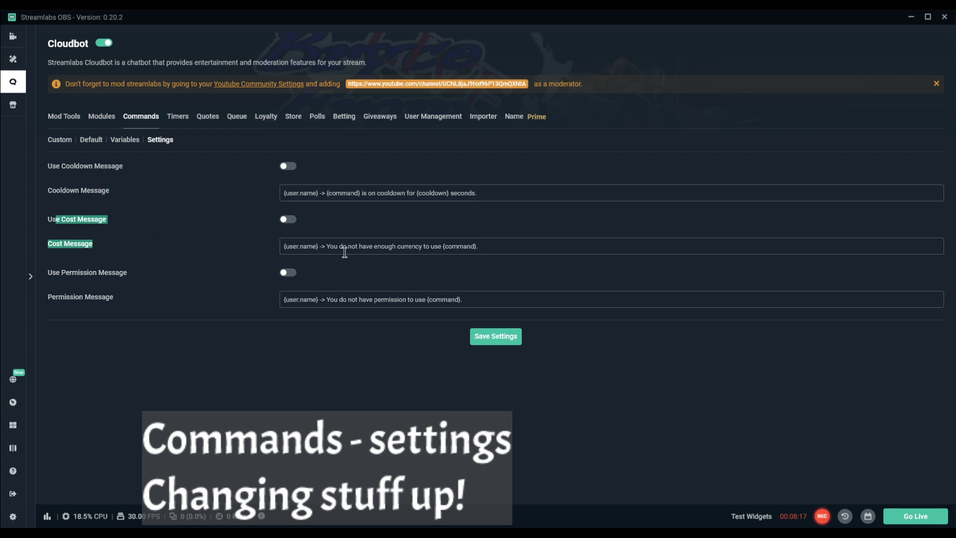
left_click(362, 251)
left_click_drag(312, 247, 559, 250)
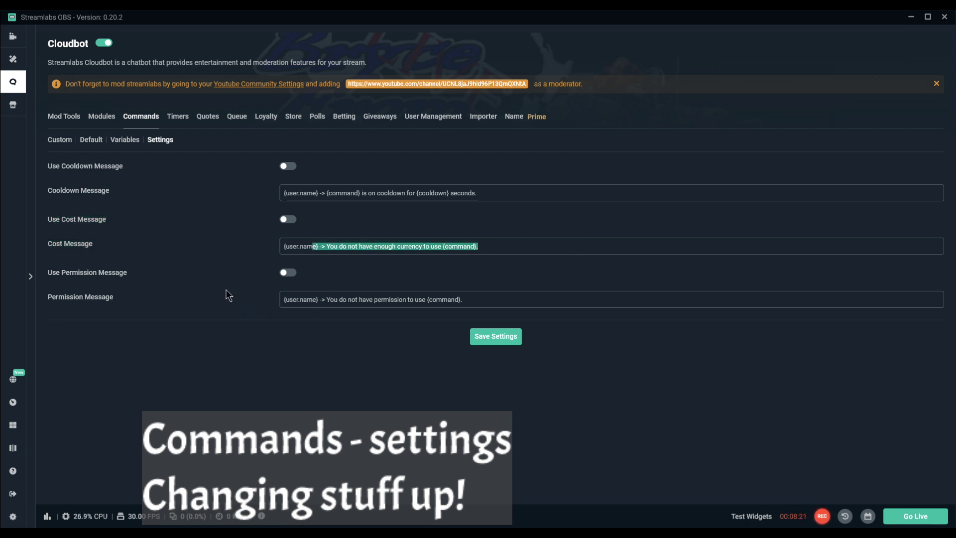
left_click(231, 255)
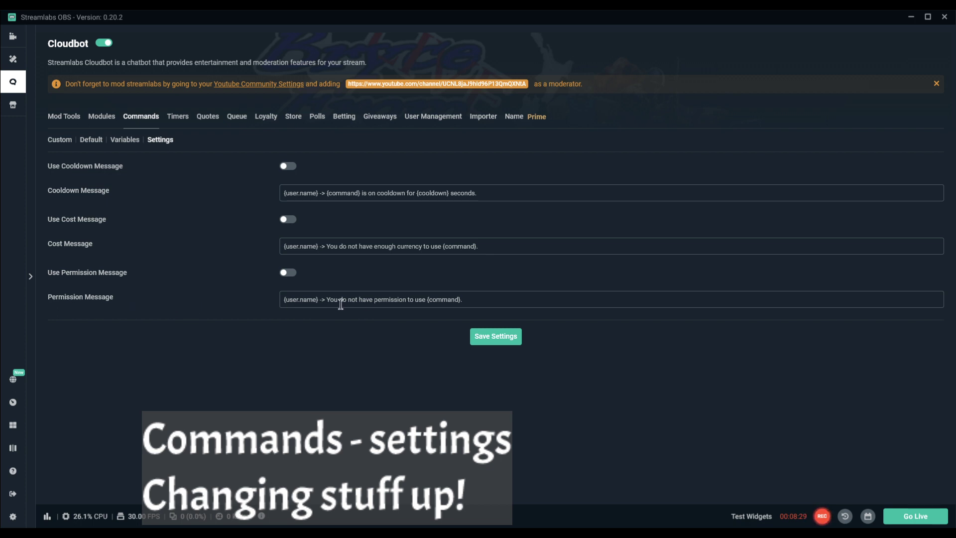
left_click_drag(320, 302, 480, 301)
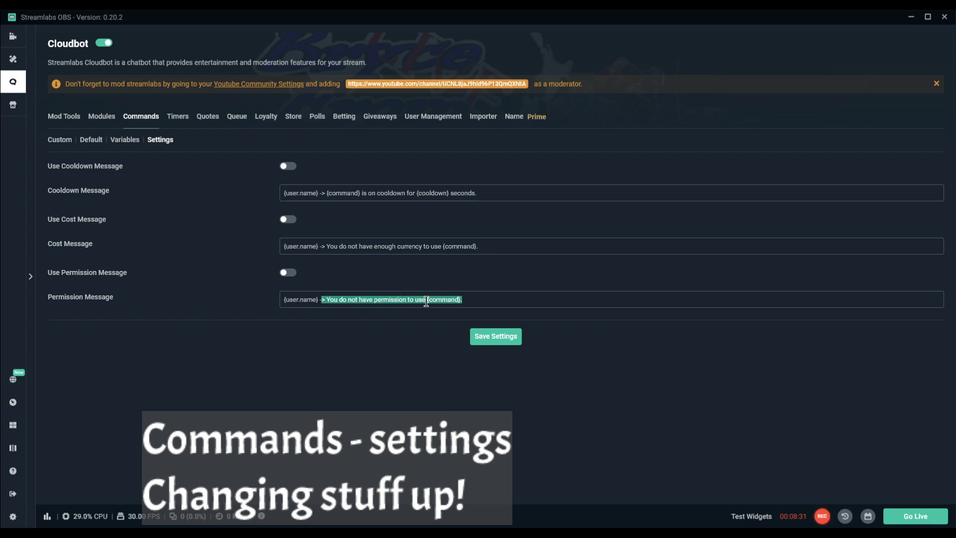
left_click(208, 299)
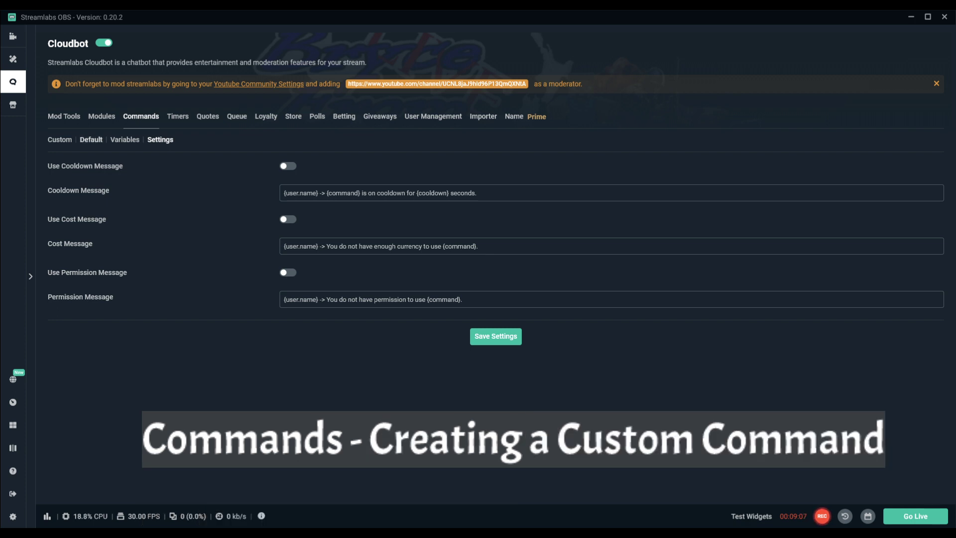
- Start a new custom command and look through the available command templates without choosing one
left_click(60, 139)
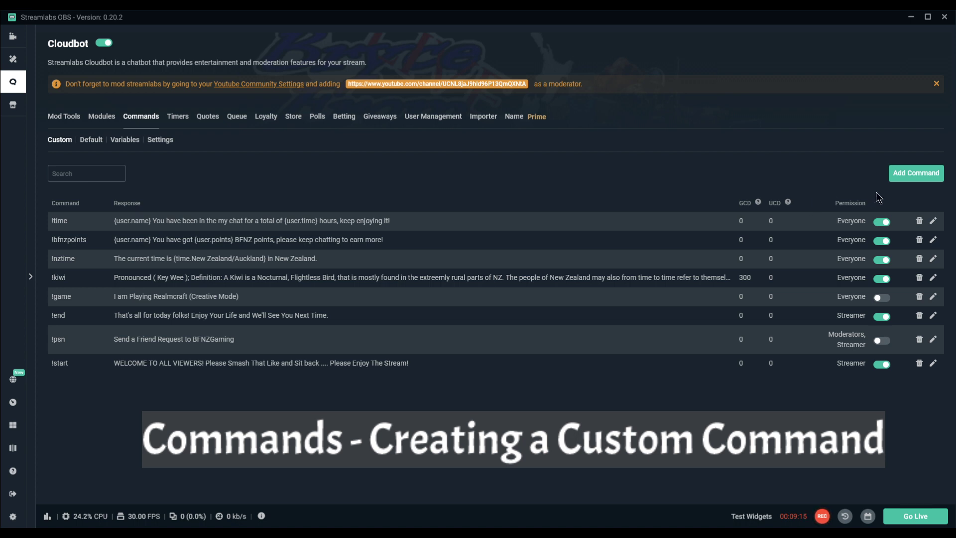
left_click(894, 178)
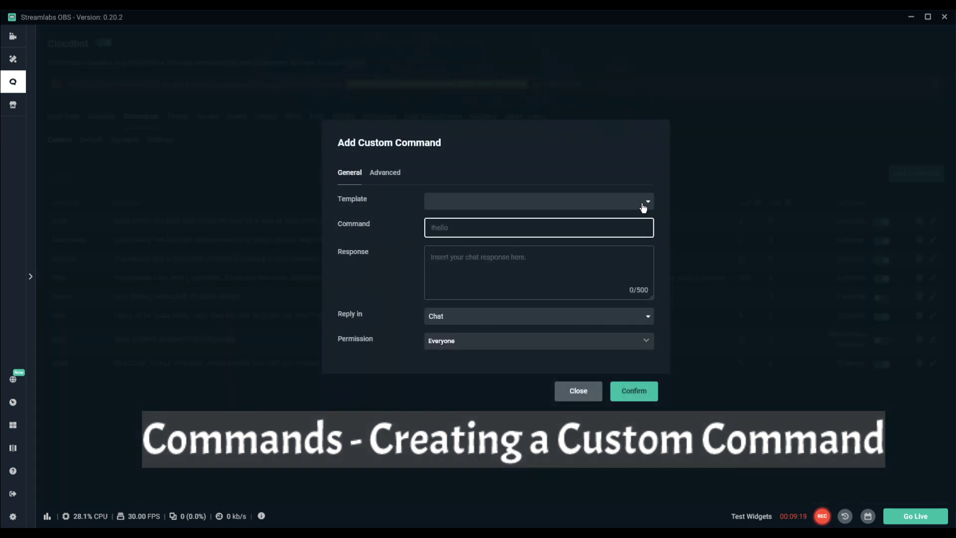
left_click(642, 204)
scroll(559, 286, "down", 2)
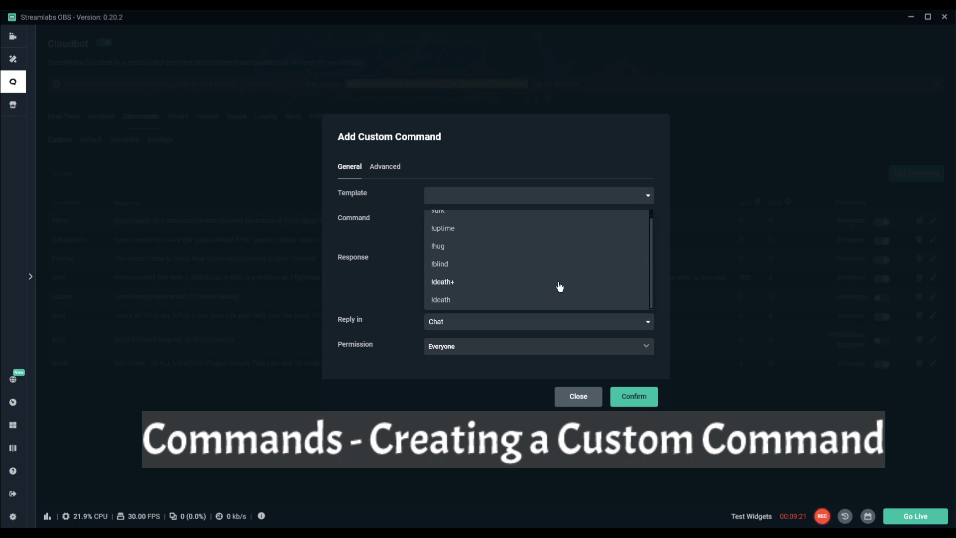
scroll(560, 262, "up", 1)
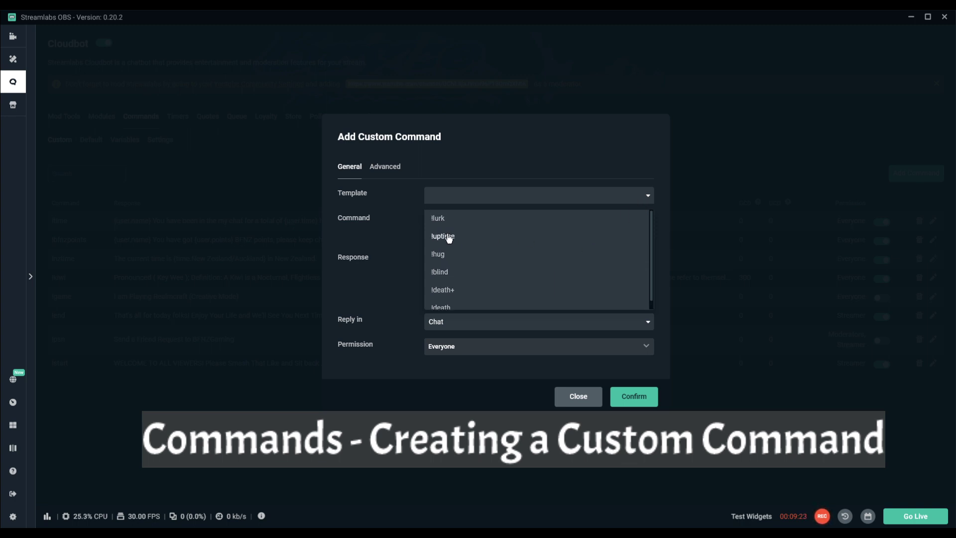
left_click(454, 193)
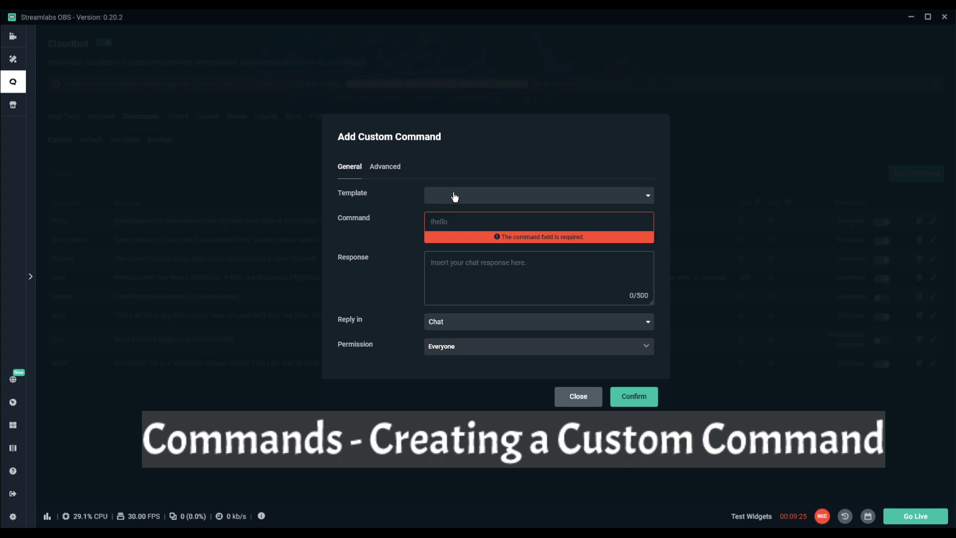
- Name the new custom command !hello
left_click(456, 222)
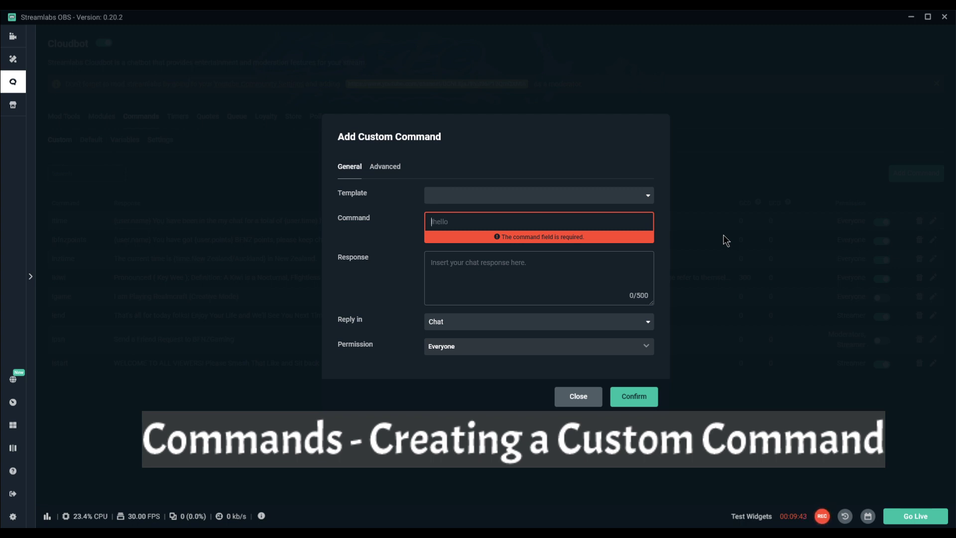
type("!")
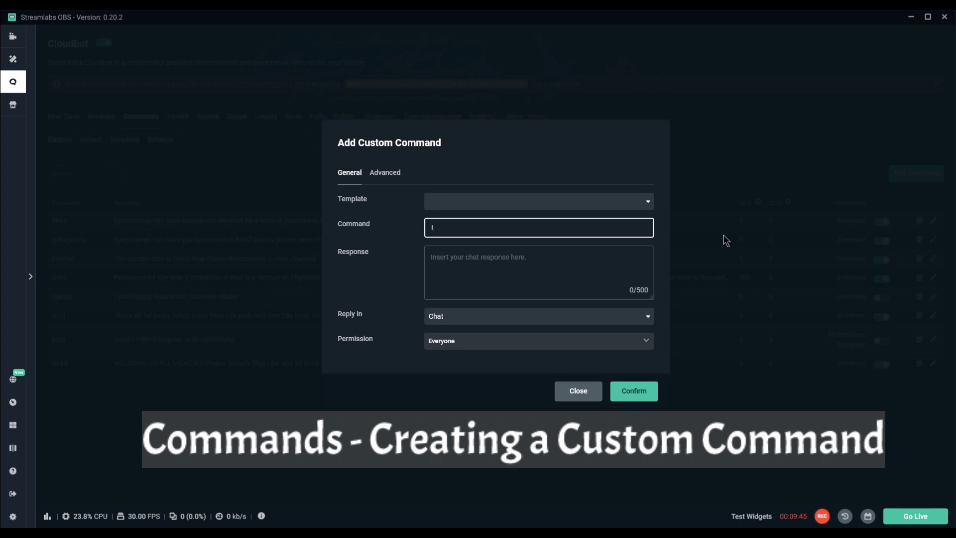
type("hello")
- Write the response "Welcome {user.name}, I hope You enjoy this Live Stream, Please hit the Like Button if you do."
left_click(574, 267)
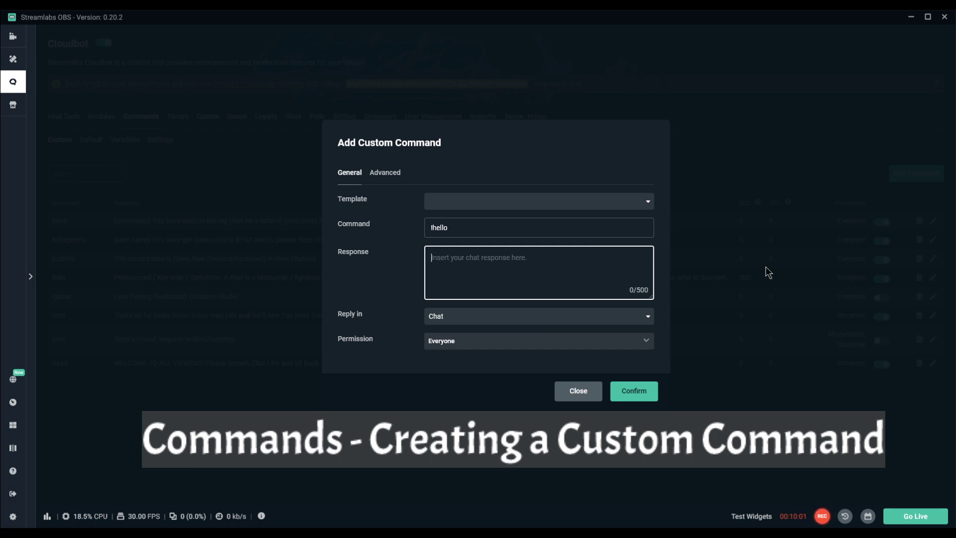
type("Welcome")
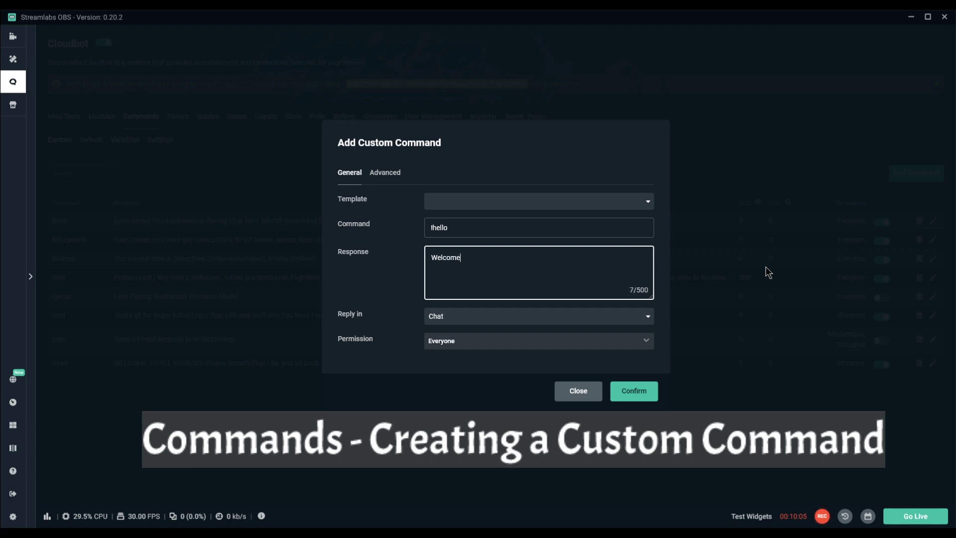
type(" {user.name")
type("}")
key("BackSpace")
type(", I hope You enjoy this")
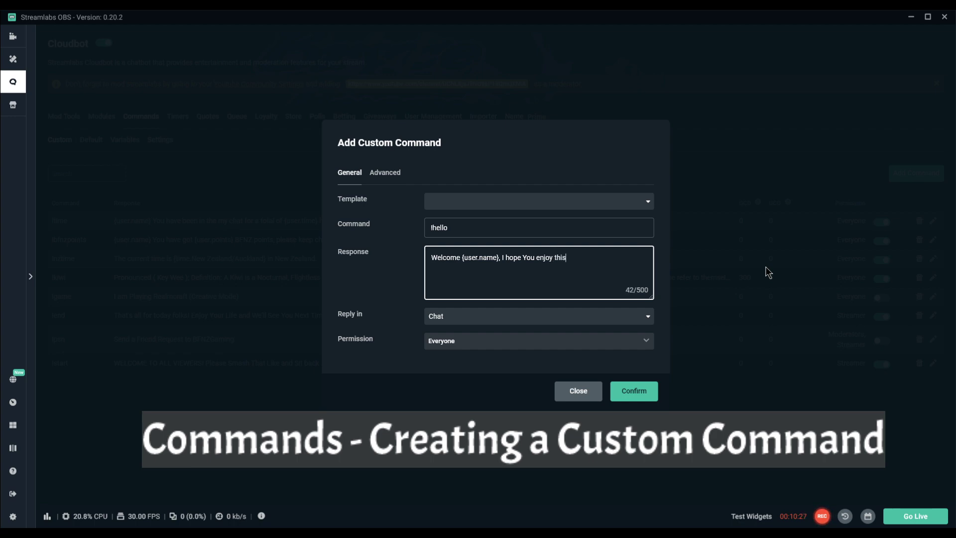
type(" Live Stream,")
type("Please hit the L")
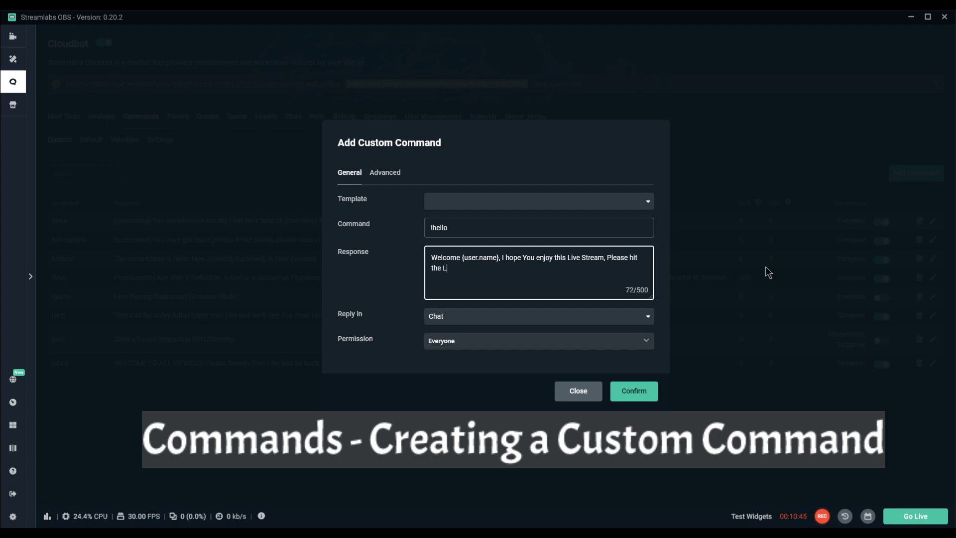
type("ike Buttonif you do.")
left_click(478, 270)
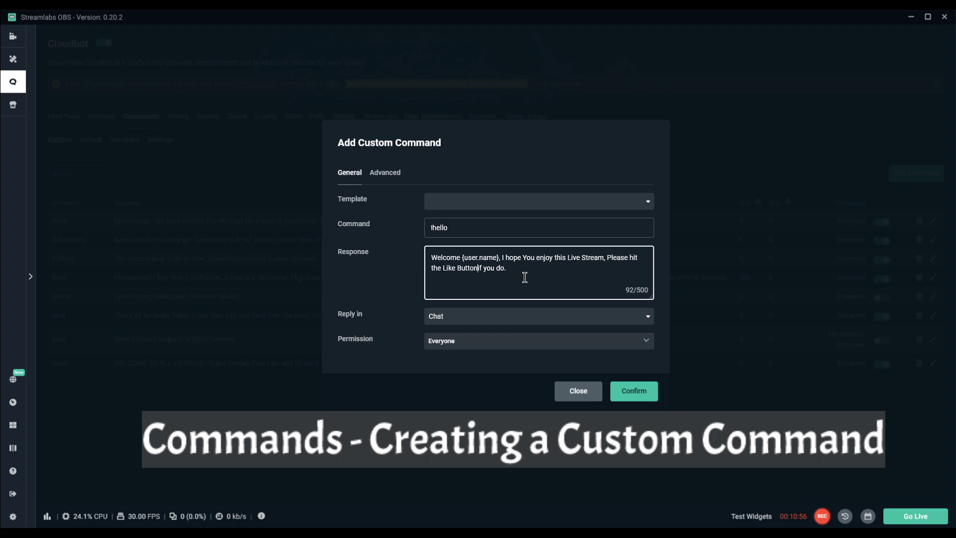
- Limit the !hello command's permission to Regulars, Subscribers and Moderators by excluding the Streamer
left_click(491, 321)
left_click(491, 321)
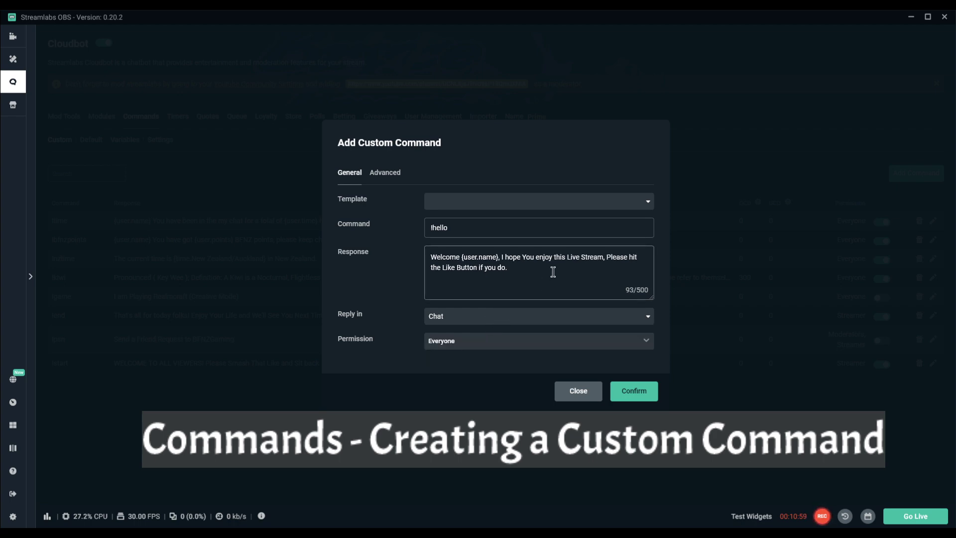
left_click(507, 342)
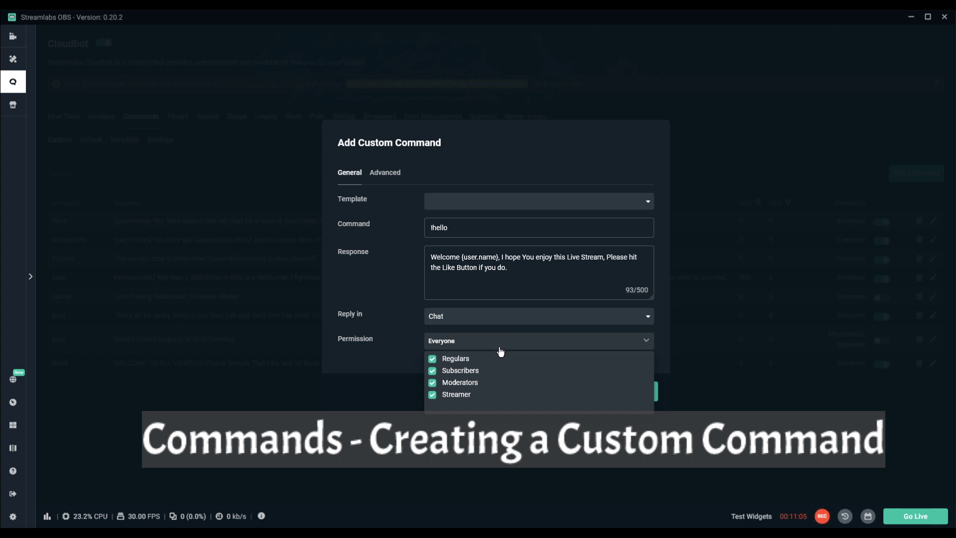
left_click(432, 386)
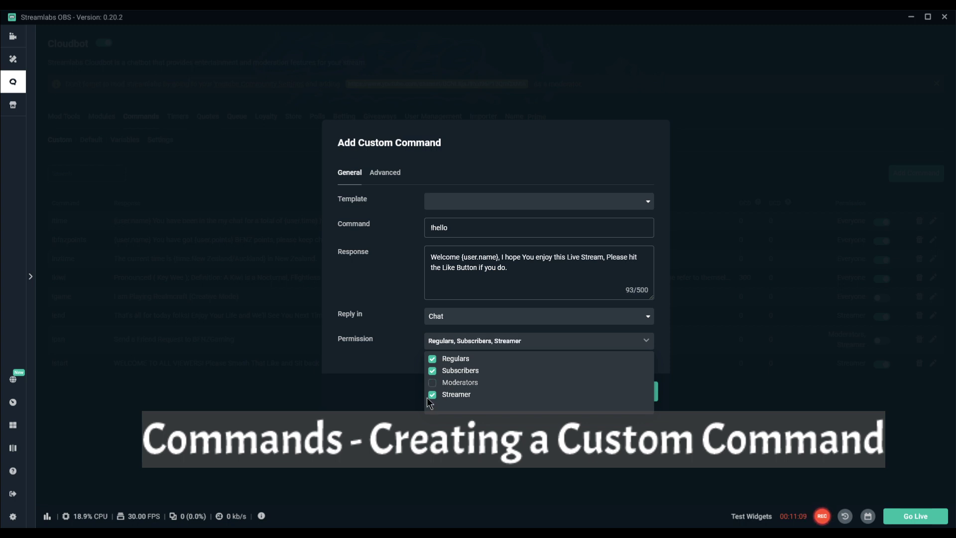
left_click(432, 387)
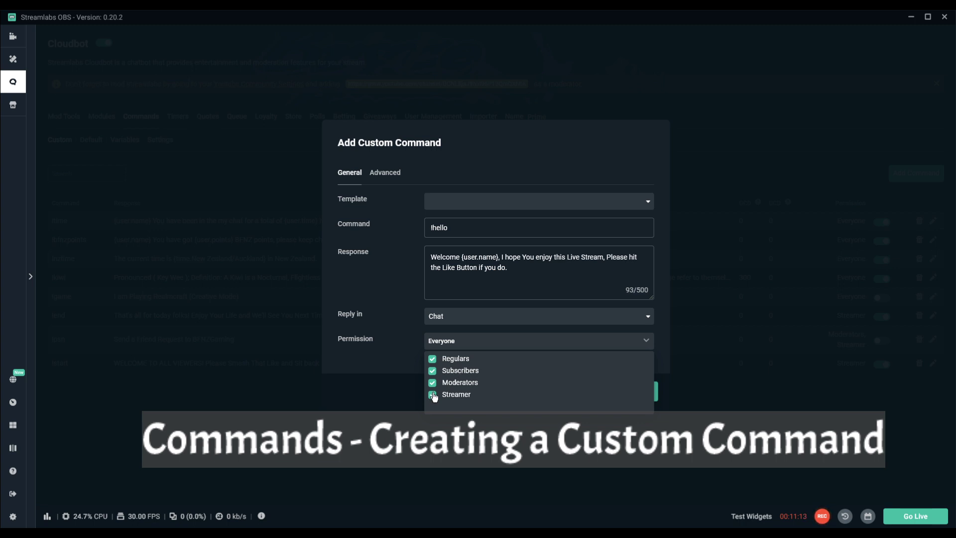
left_click(432, 394)
left_click(432, 394)
left_click(433, 395)
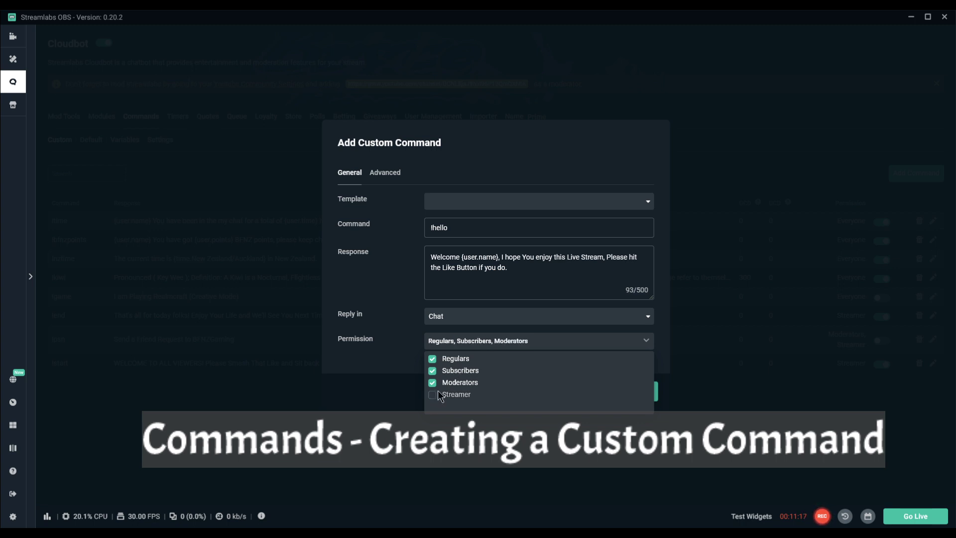
left_click(468, 343)
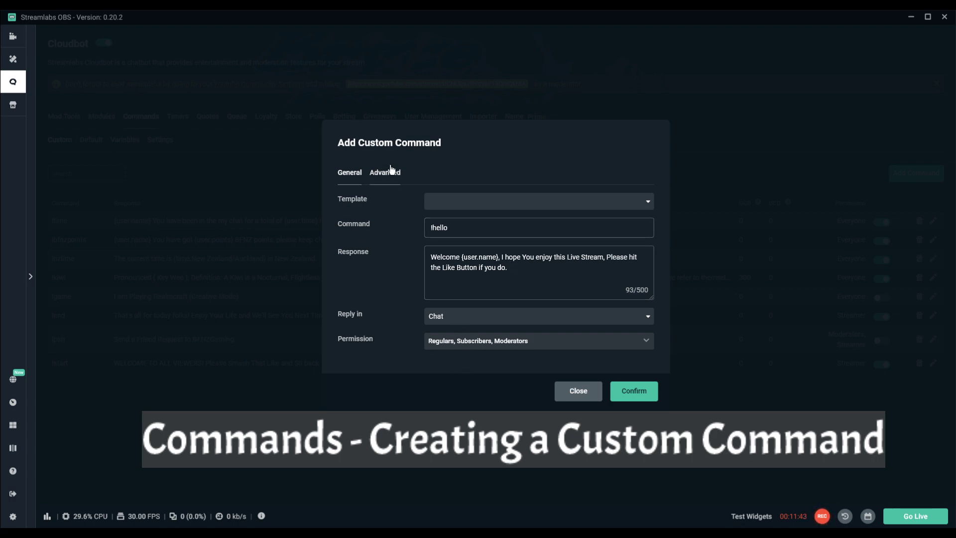
- Set the !hello command's user cooldown to 500, hide it on the tip page, and save the command
left_click(386, 182)
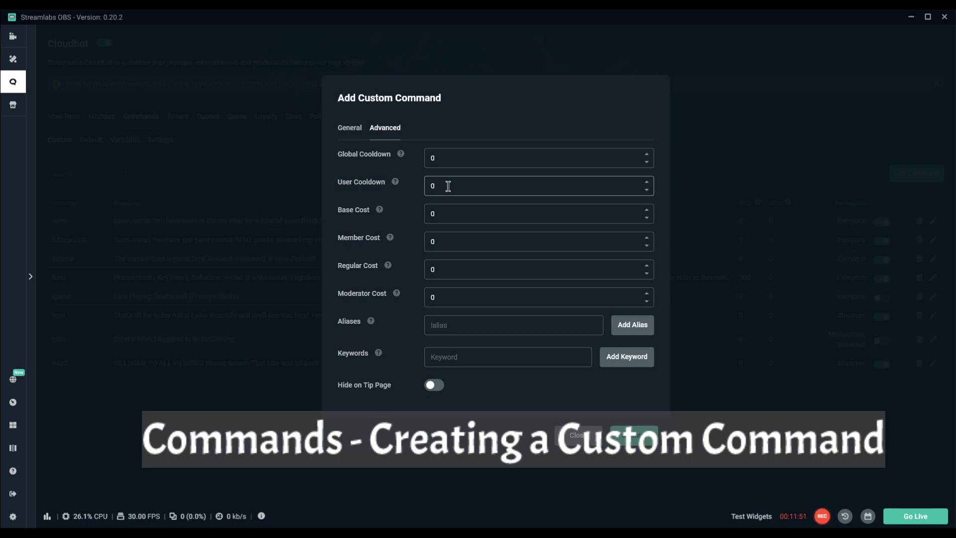
left_click(443, 215)
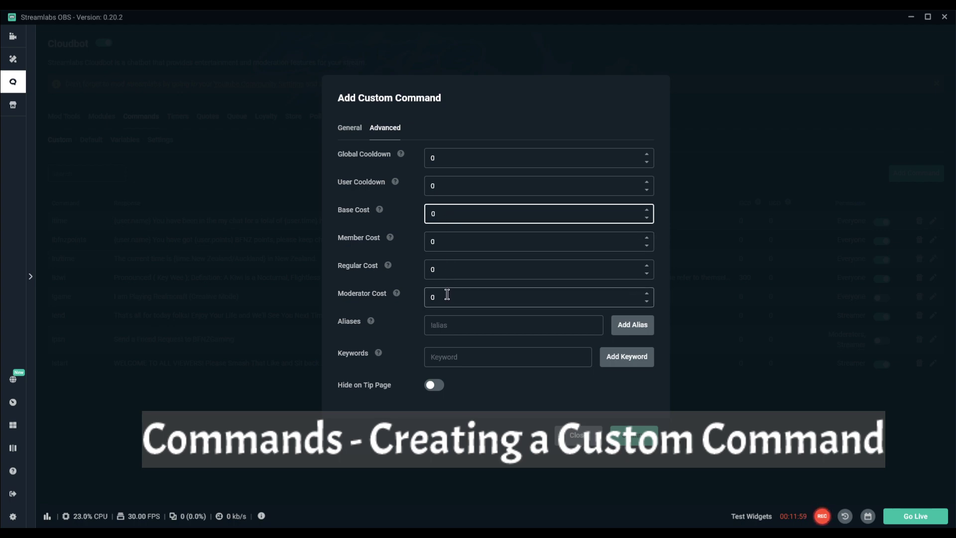
left_click_drag(458, 217, 418, 218)
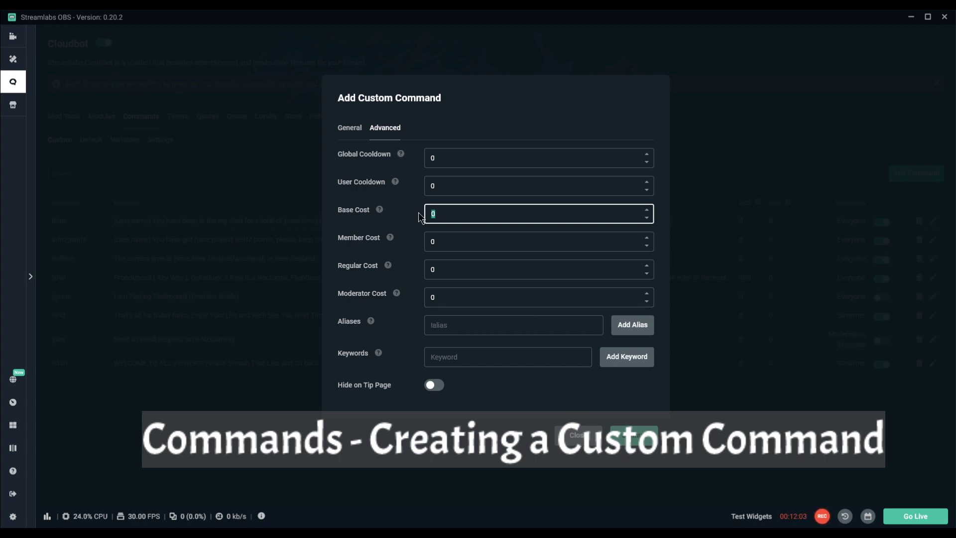
left_click(443, 242)
left_click_drag(443, 242, 427, 241)
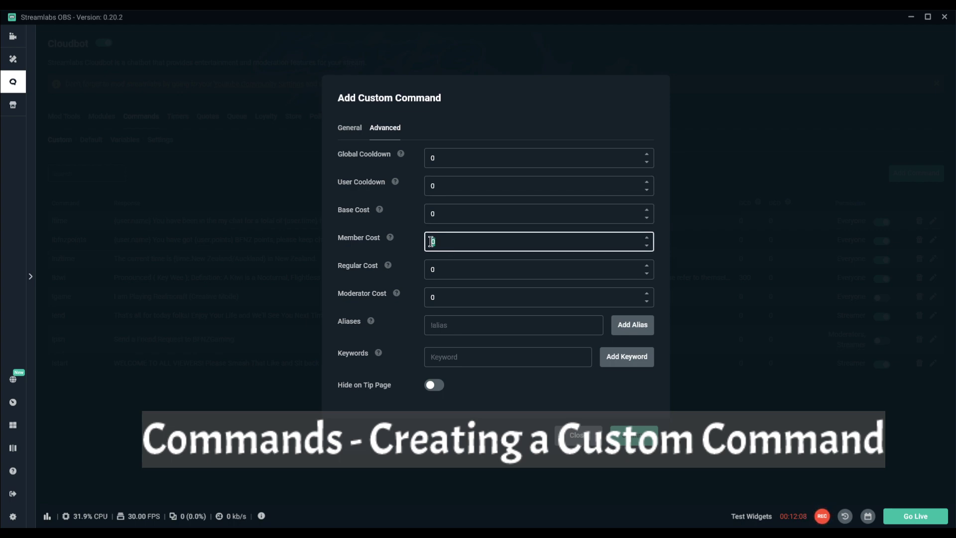
left_click(443, 186)
left_click_drag(442, 158, 411, 158)
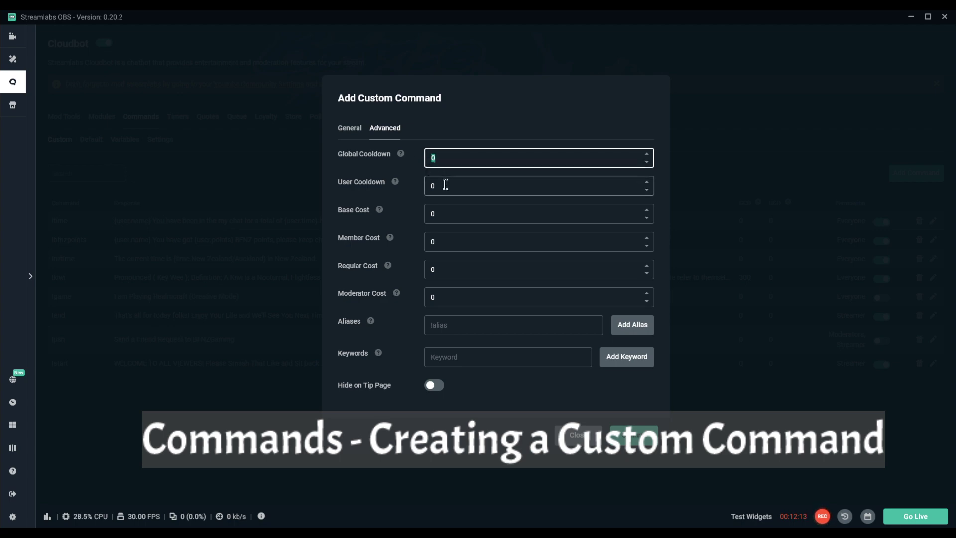
left_click_drag(443, 186, 405, 188)
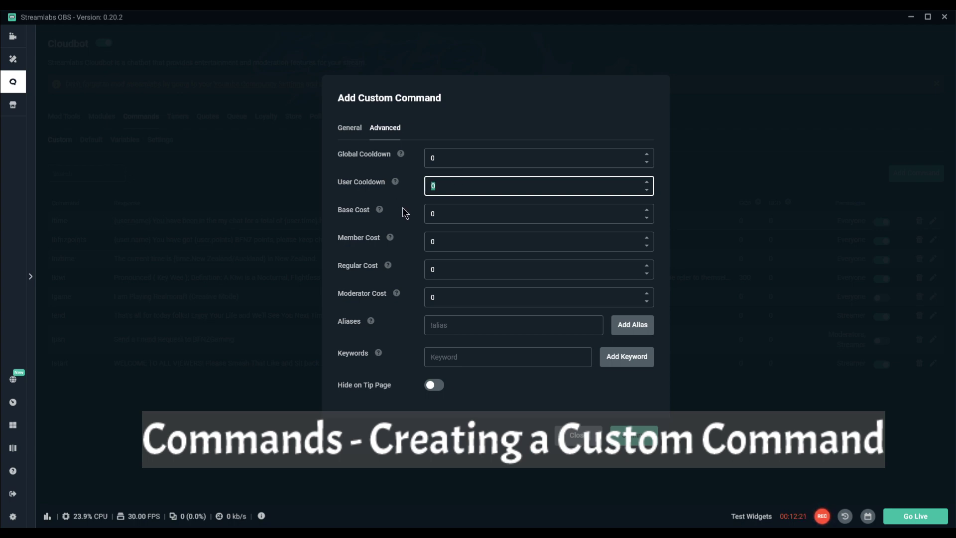
type("500")
left_click(433, 386)
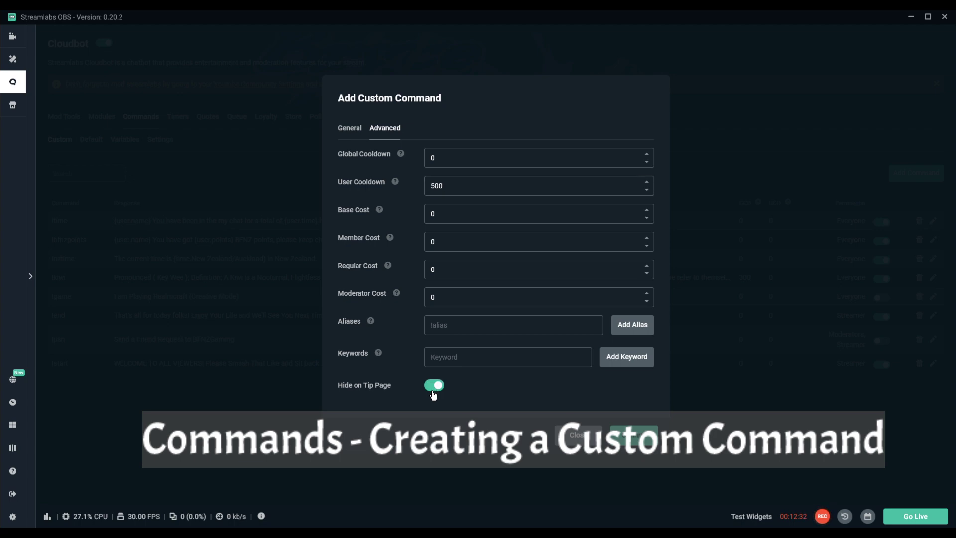
left_click(634, 438)
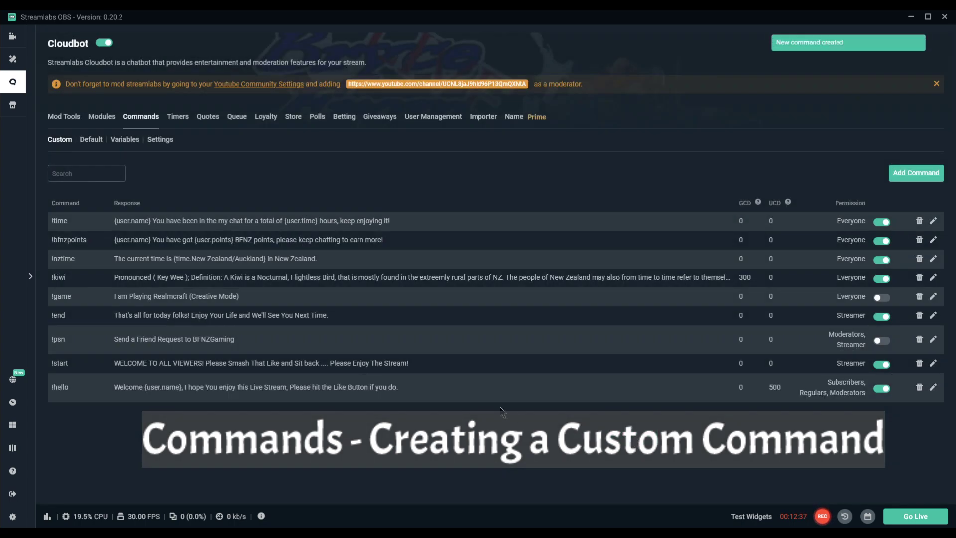
- Switch the !hello command off and back on, and delete it from the custom commands
left_click(877, 390)
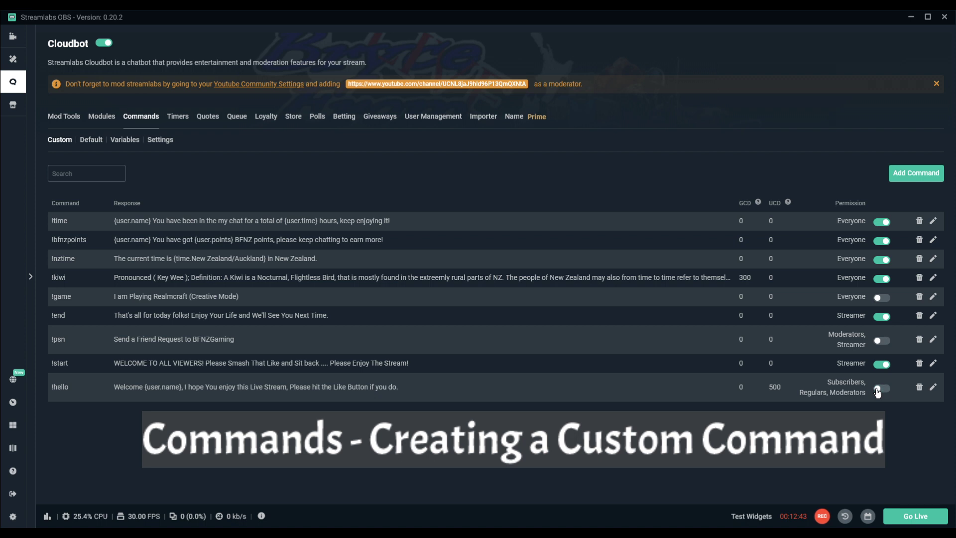
left_click(877, 389)
left_click(919, 389)
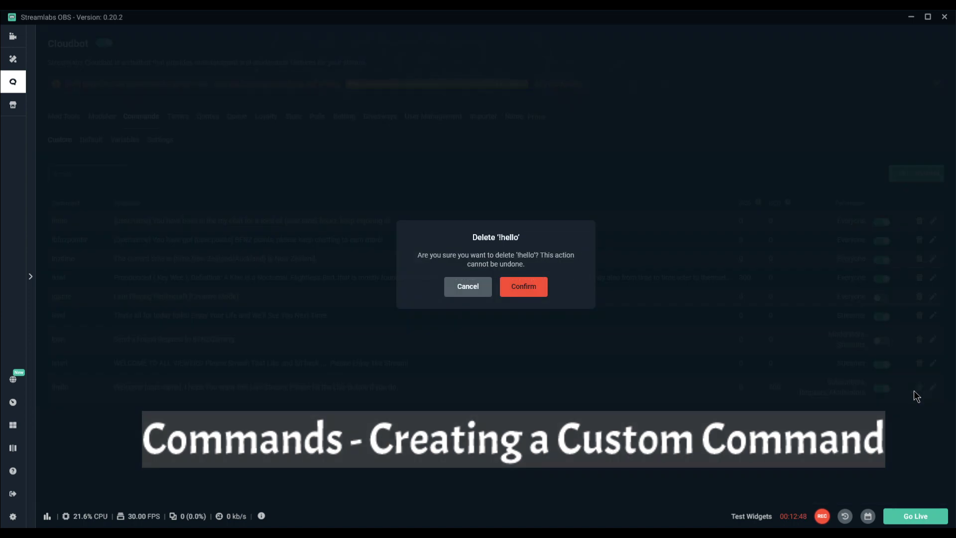
left_click(516, 287)
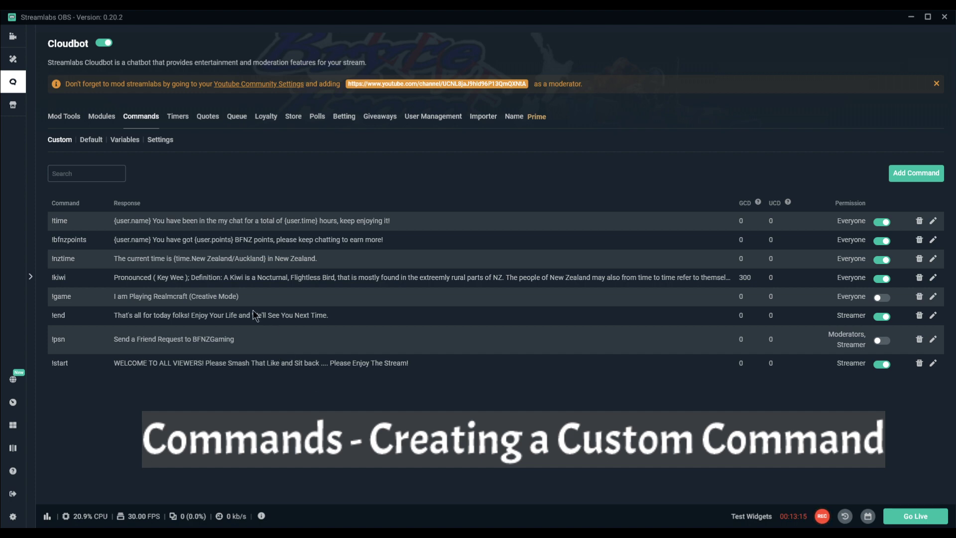
- Look up the {channel.game} variable in the variables reference and read its usage example
left_click(118, 142)
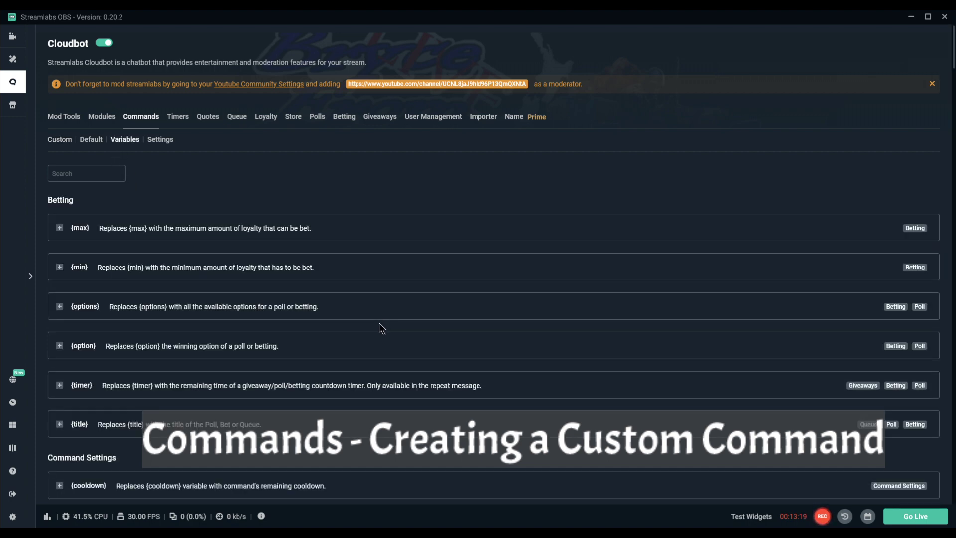
scroll(379, 324, "down", 6)
scroll(380, 328, "down", 1)
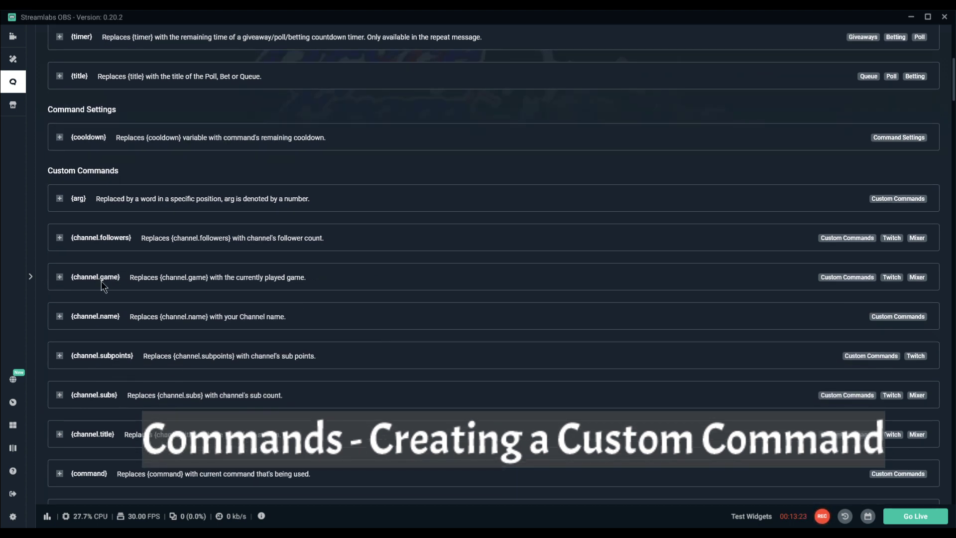
left_click(194, 280)
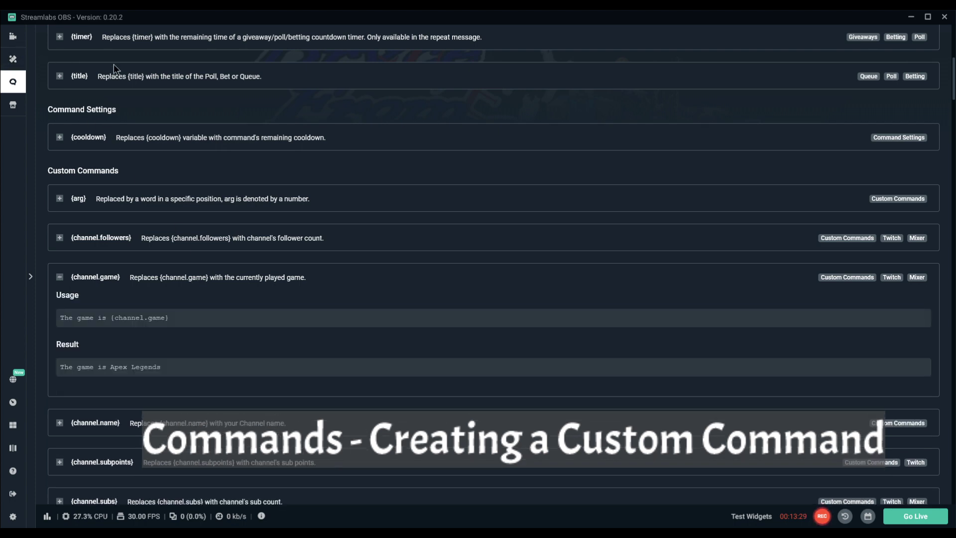
scroll(89, 62, "up", 5)
- Enable the !game custom command and change its response to "I am Playing {channel.game}"
left_click(59, 42)
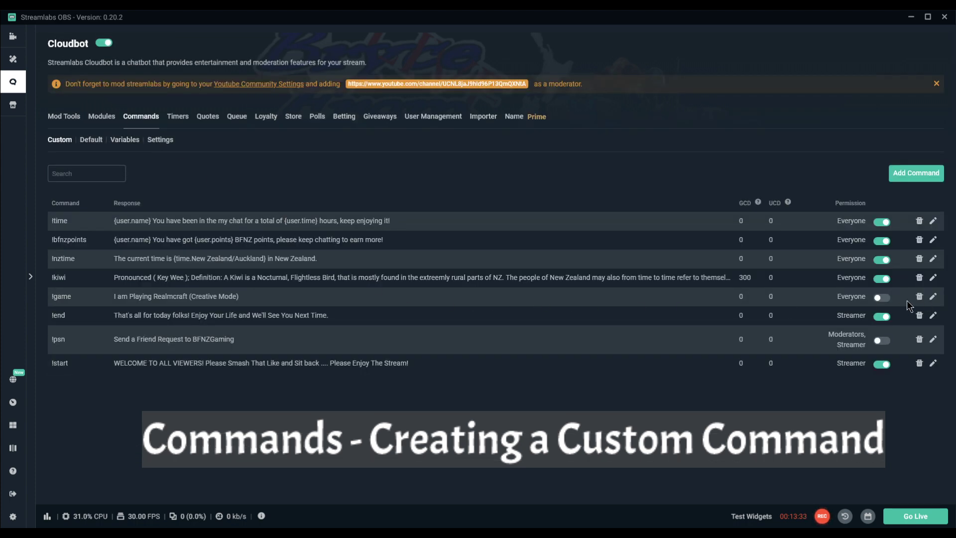
left_click(878, 297)
left_click(934, 298)
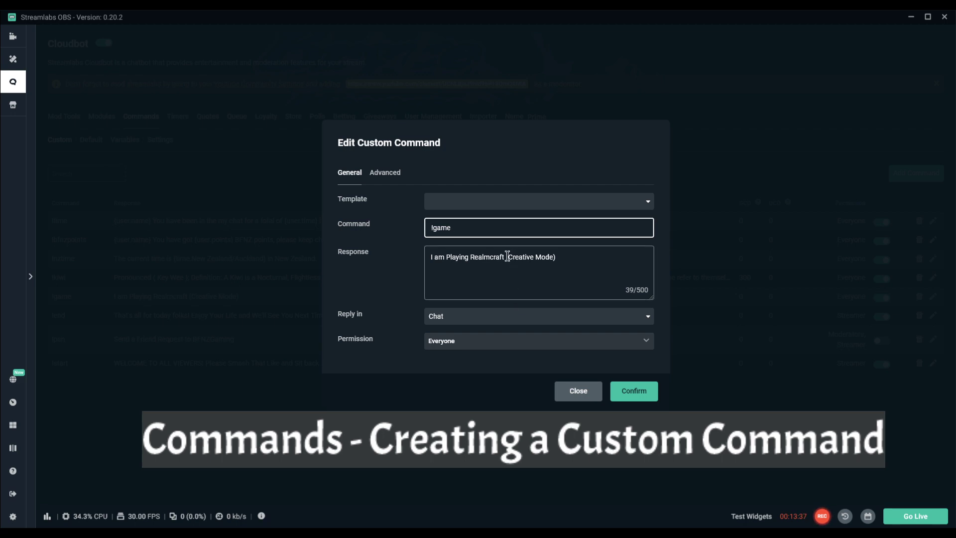
left_click_drag(469, 256, 562, 258)
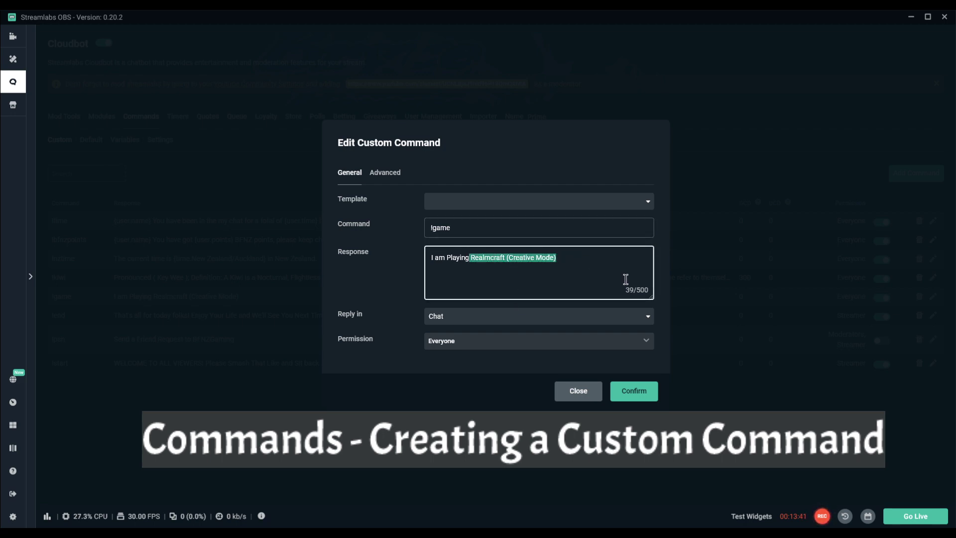
key("BackSpace")
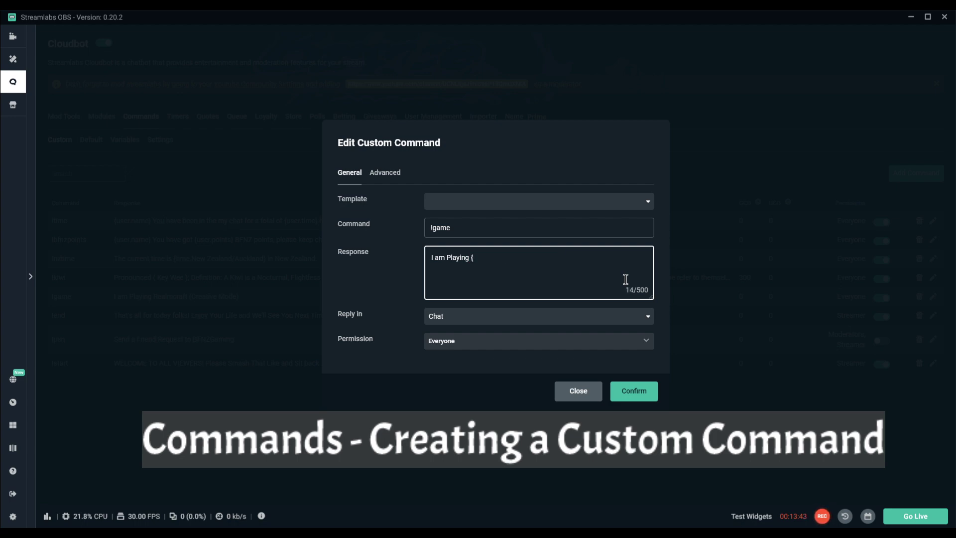
type("{channel.game}")
left_click(634, 391)
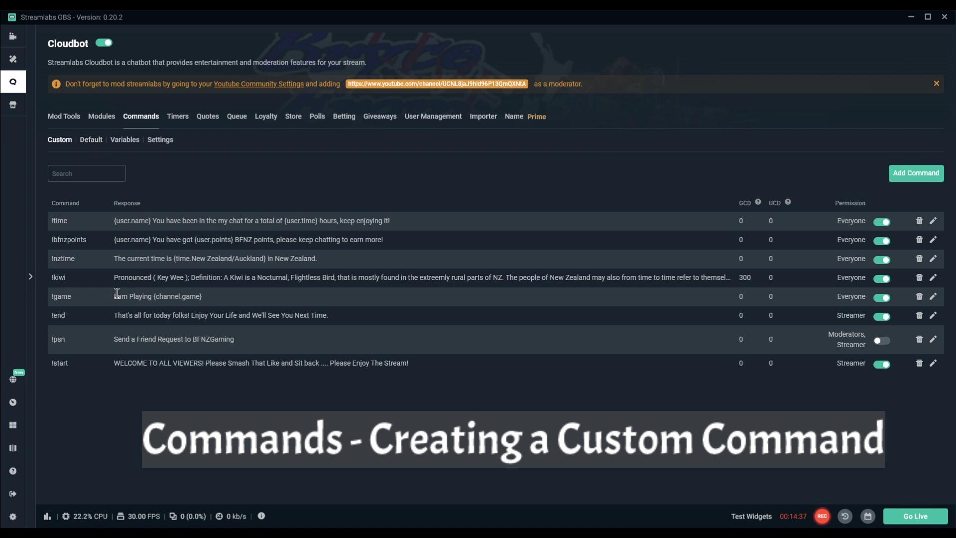
left_click_drag(115, 296, 251, 300)
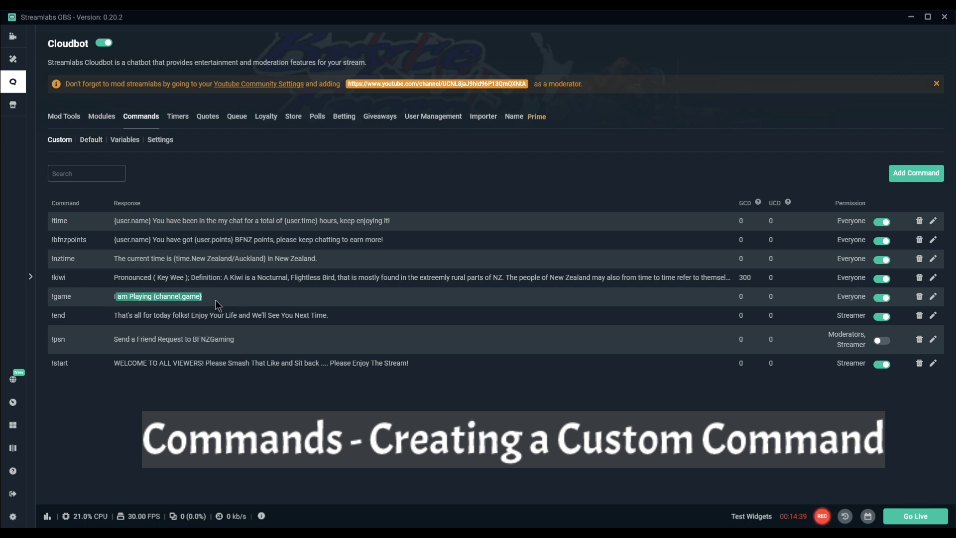
left_click(410, 412)
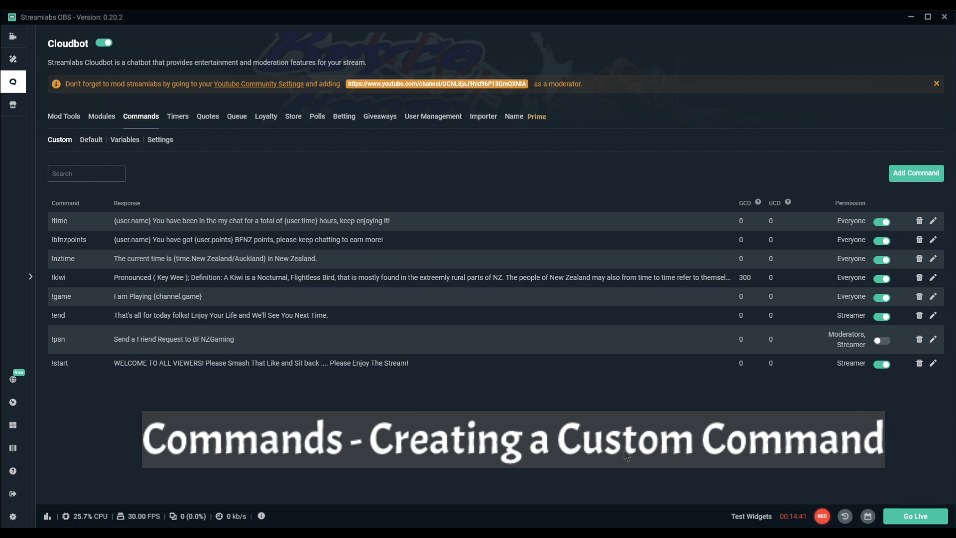